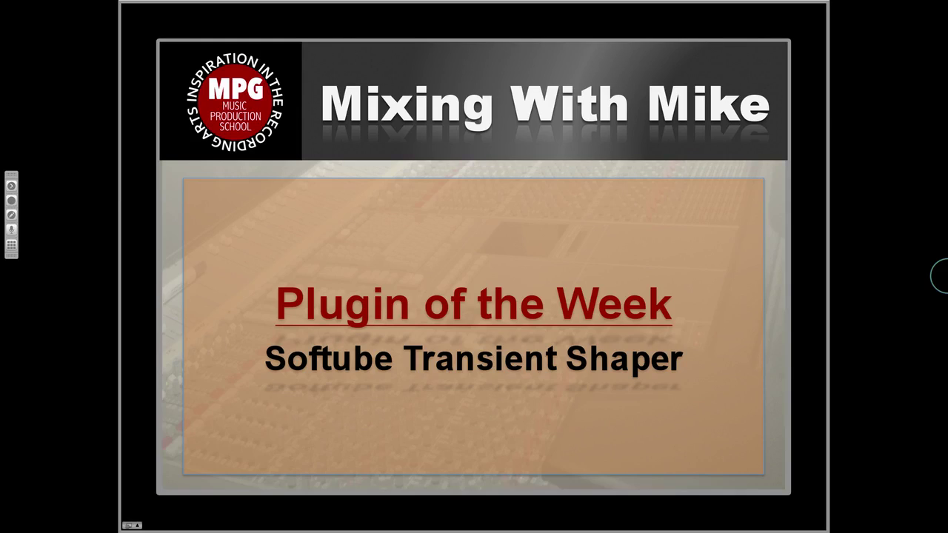
Switch to Pro Tools and examine the sustain, punch, crossover, level and clip controls of the bass track's Transient Shaper.
{"action": "key", "text": "super+Tab"}
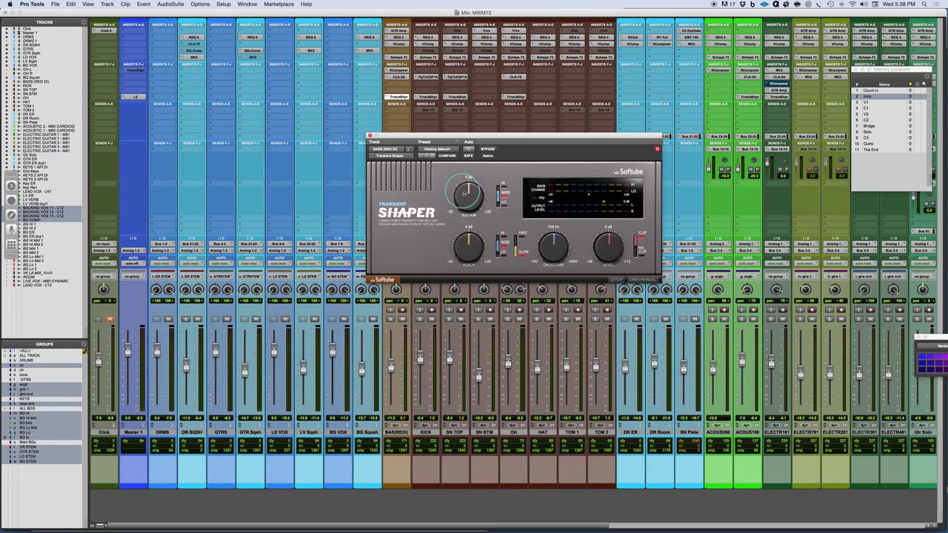
{"action": "mouse_move", "coordinate": [464, 191]}
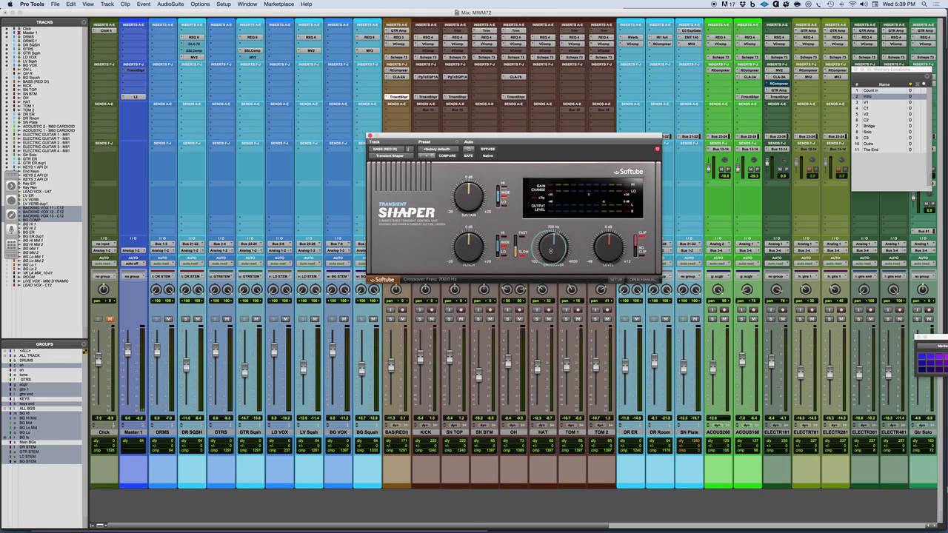
{"action": "left_click", "coordinate": [557, 252]}
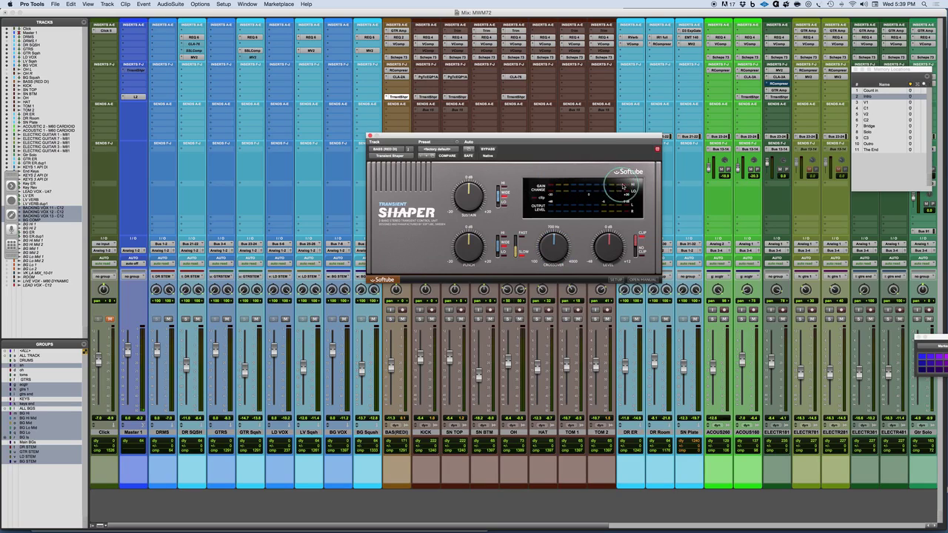
{"action": "mouse_move", "coordinate": [467, 194]}
{"action": "mouse_move", "coordinate": [474, 244]}
{"action": "mouse_move", "coordinate": [550, 241]}
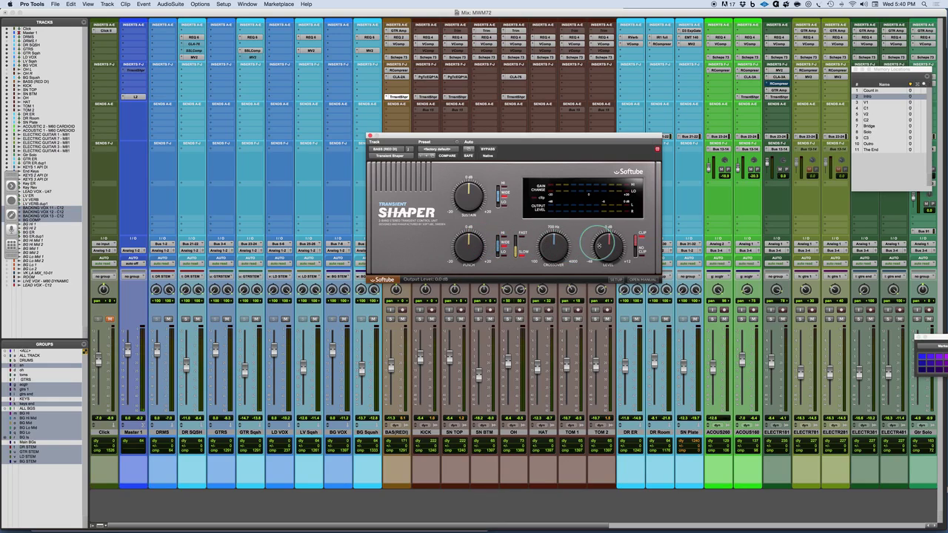
{"action": "mouse_move", "coordinate": [639, 234]}
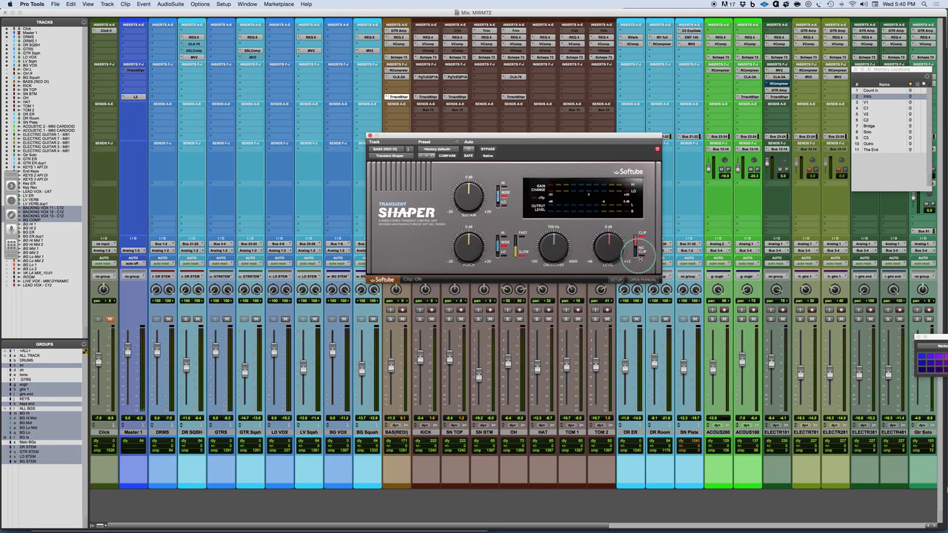
{"action": "left_click", "coordinate": [641, 252]}
{"action": "left_click", "coordinate": [640, 250]}
Open the KICK track's Transient Shaper, solo the kick and start playback.
{"action": "left_click_drag", "start_coordinate": [544, 136], "coordinate": [637, 106]}
{"action": "left_click", "coordinate": [428, 97]}
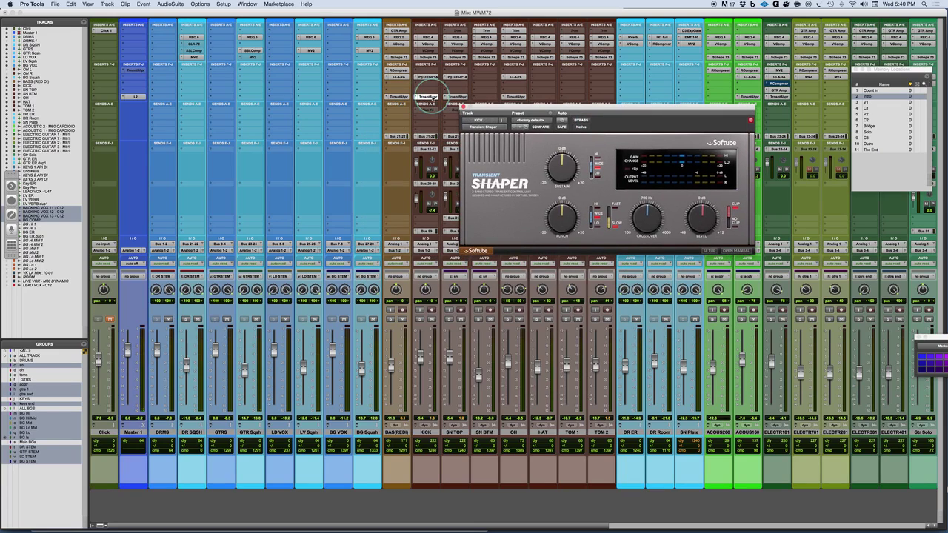
{"action": "left_click", "coordinate": [420, 320]}
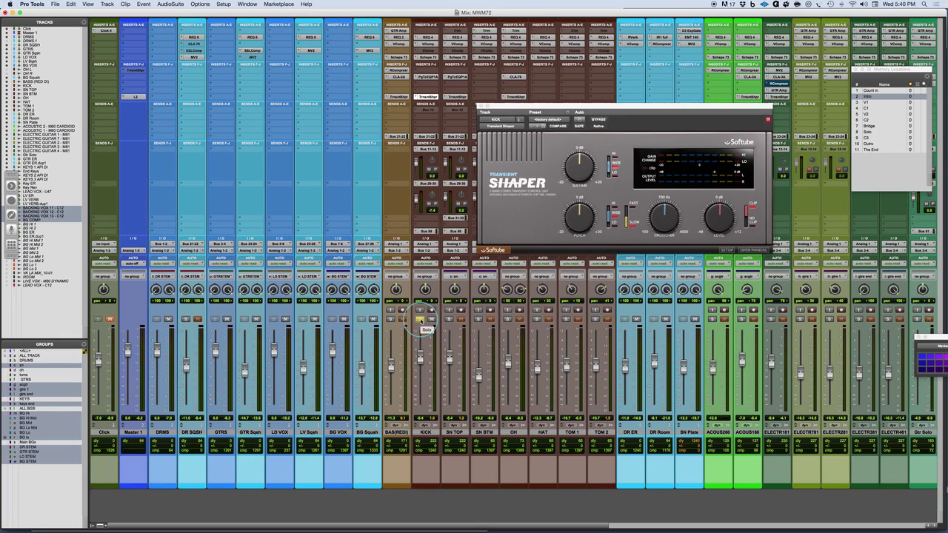
{"action": "key", "text": "space"}
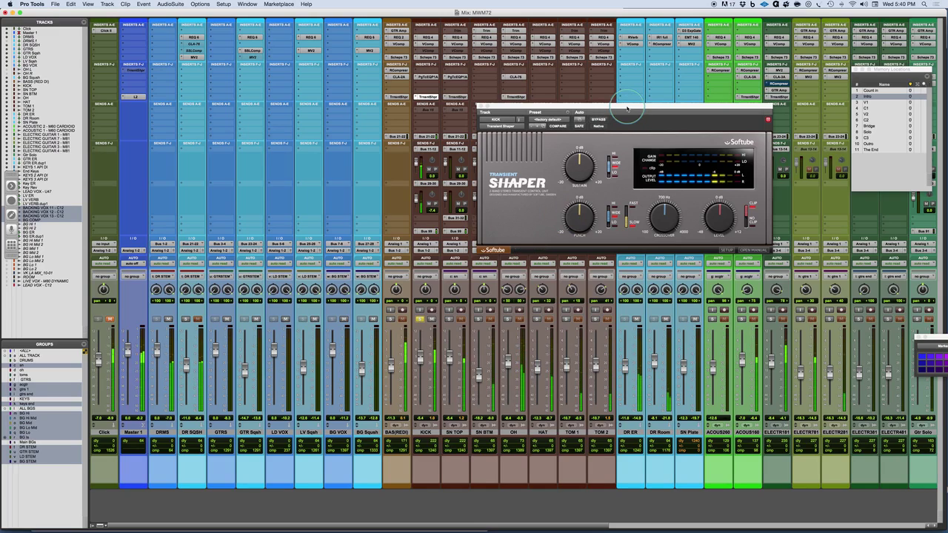
Set the kick's sustain band to Low with the crossover at 520 Hz, and boost the sustain.
{"action": "left_click", "coordinate": [612, 172]}
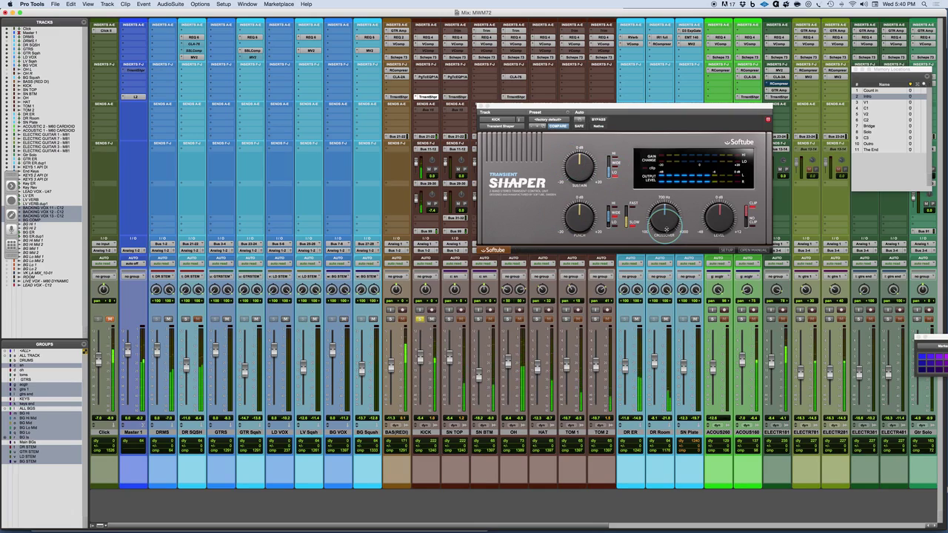
{"action": "left_click_drag", "start_coordinate": [665, 229], "coordinate": [654, 213]}
{"action": "mouse_move", "coordinate": [581, 178]}
{"action": "left_mouse_down"}
{"action": "mouse_move", "coordinate": [581, 152]}
{"action": "mouse_move", "coordinate": [581, 161]}
{"action": "left_mouse_up"}
{"action": "left_click_drag", "start_coordinate": [655, 217], "coordinate": [653, 213]}
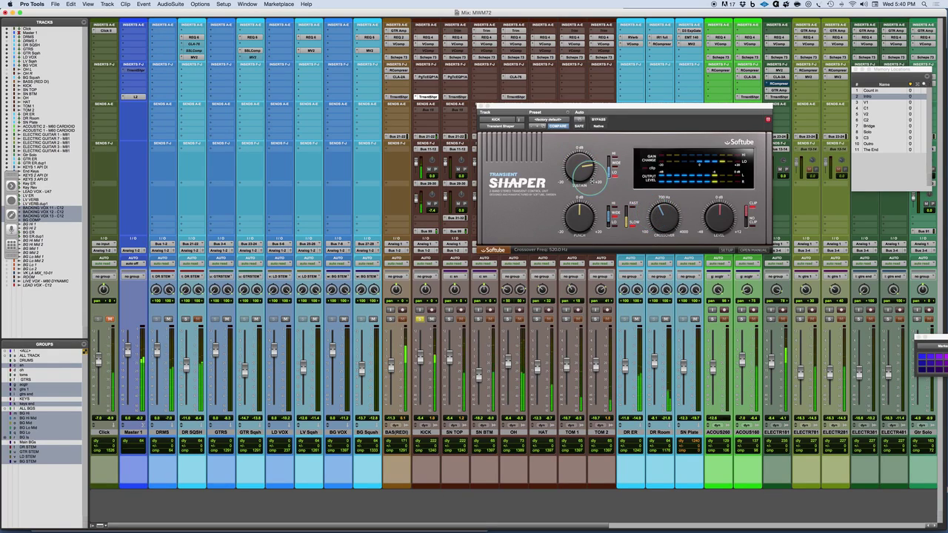
Reduce the kick's low-band sustain to about -5.8 dB.
{"action": "left_click_drag", "start_coordinate": [580, 178], "coordinate": [582, 197]}
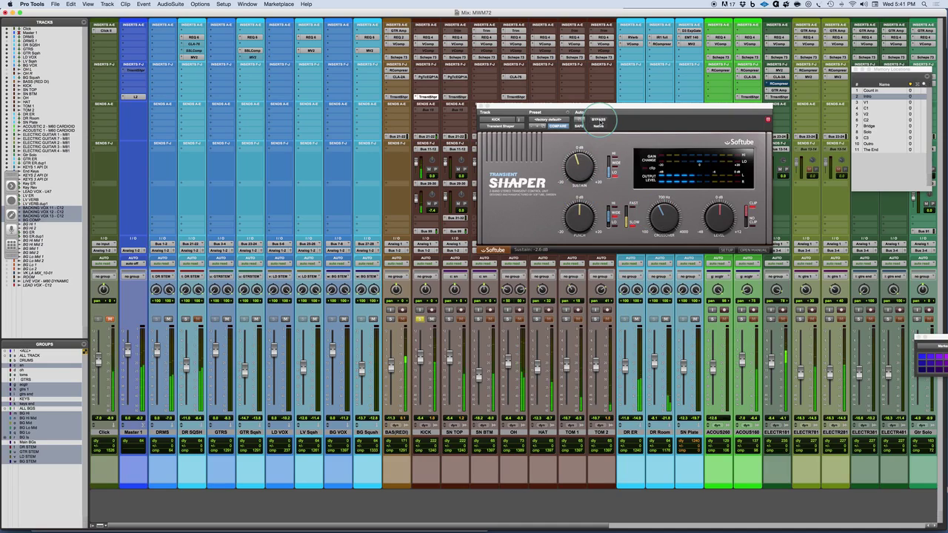
{"action": "left_click_drag", "start_coordinate": [575, 172], "coordinate": [575, 173]}
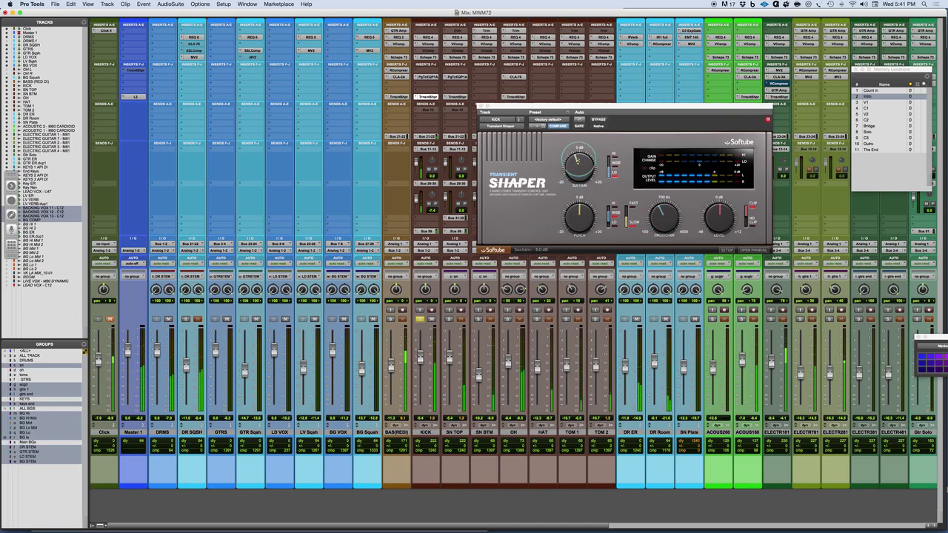
{"action": "left_click_drag", "start_coordinate": [577, 157], "coordinate": [570, 175]}
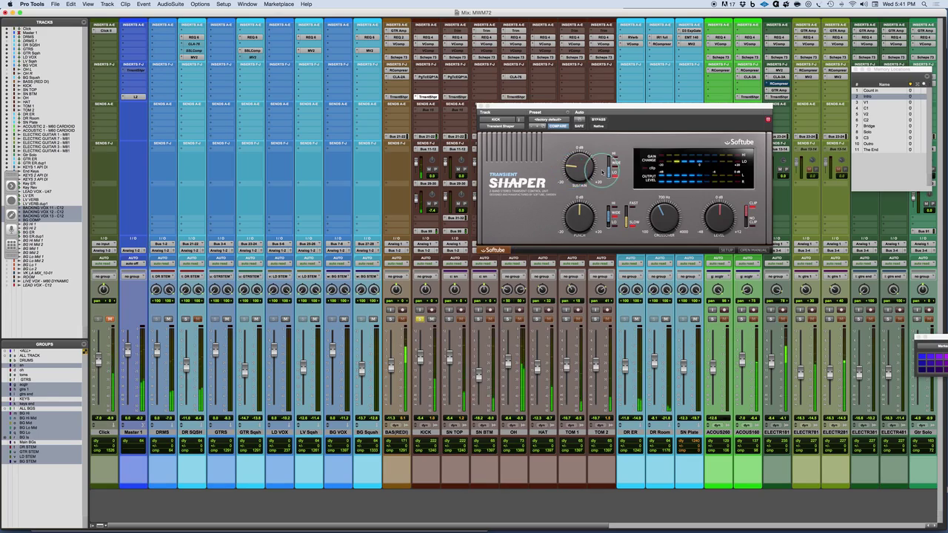
{"action": "mouse_move", "coordinate": [570, 169]}
{"action": "left_click_drag", "start_coordinate": [570, 168], "coordinate": [572, 160]}
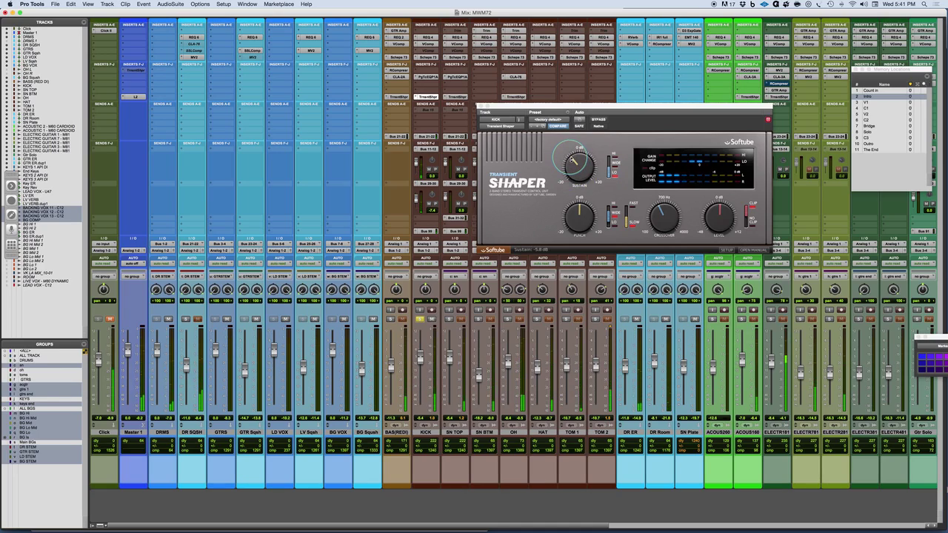
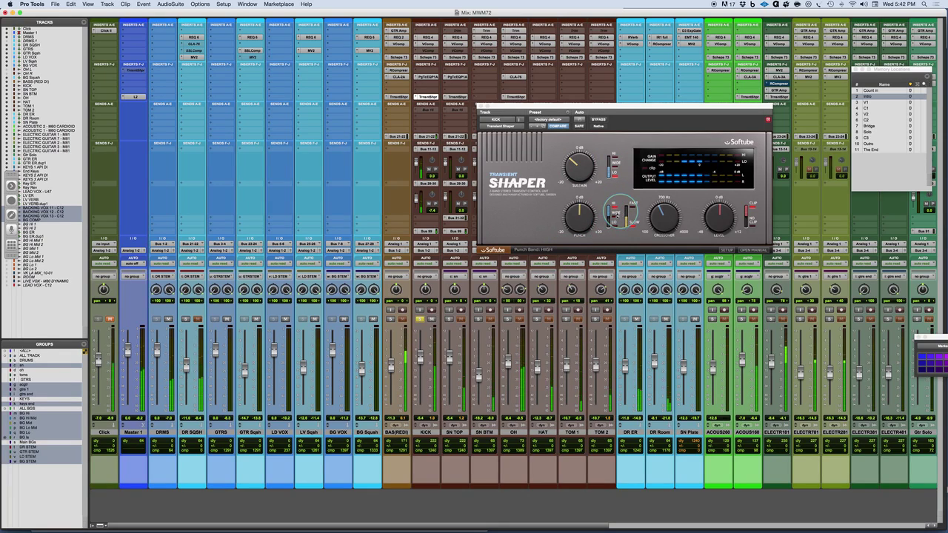
Boost the kick's punch on the High band and fine-tune its sustain to about -8 dB and its crossover.
{"action": "mouse_move", "coordinate": [564, 213]}
{"action": "left_mouse_down"}
{"action": "mouse_move", "coordinate": [578, 199]}
{"action": "mouse_move", "coordinate": [579, 207]}
{"action": "left_mouse_up"}
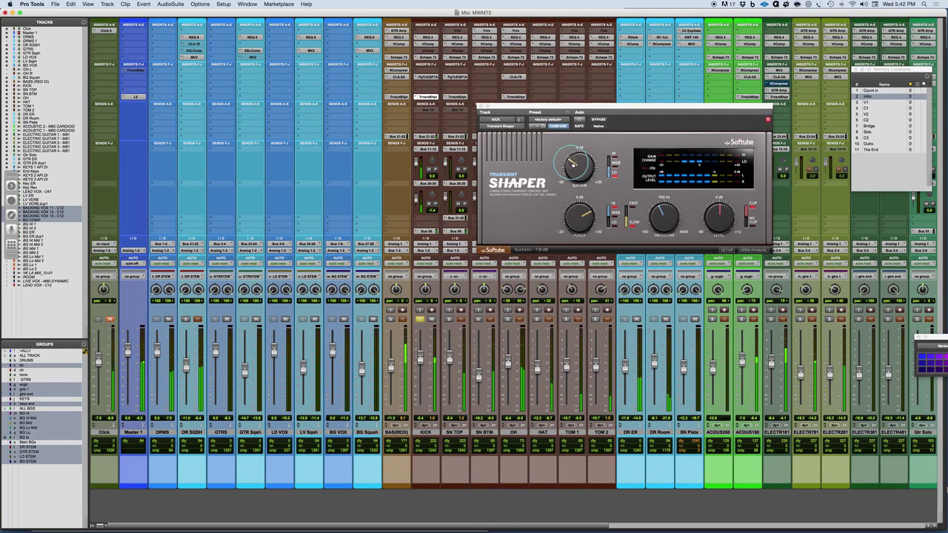
{"action": "left_click_drag", "start_coordinate": [574, 164], "coordinate": [574, 162]}
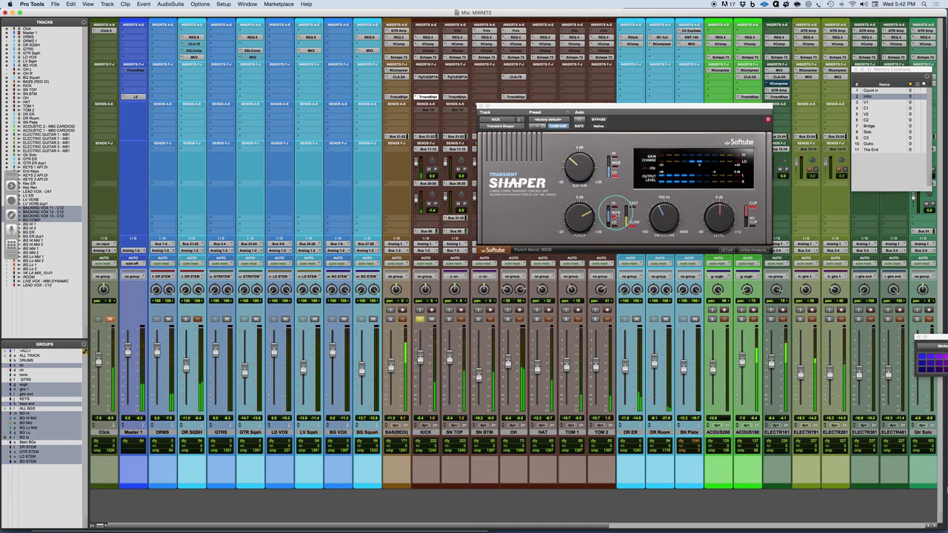
{"action": "left_click", "coordinate": [614, 207]}
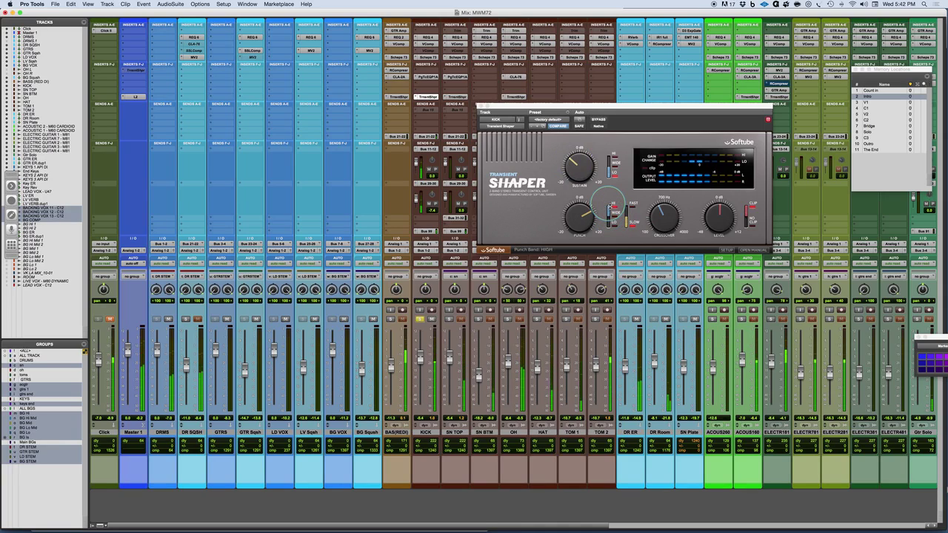
{"action": "left_click_drag", "start_coordinate": [655, 225], "coordinate": [654, 212]}
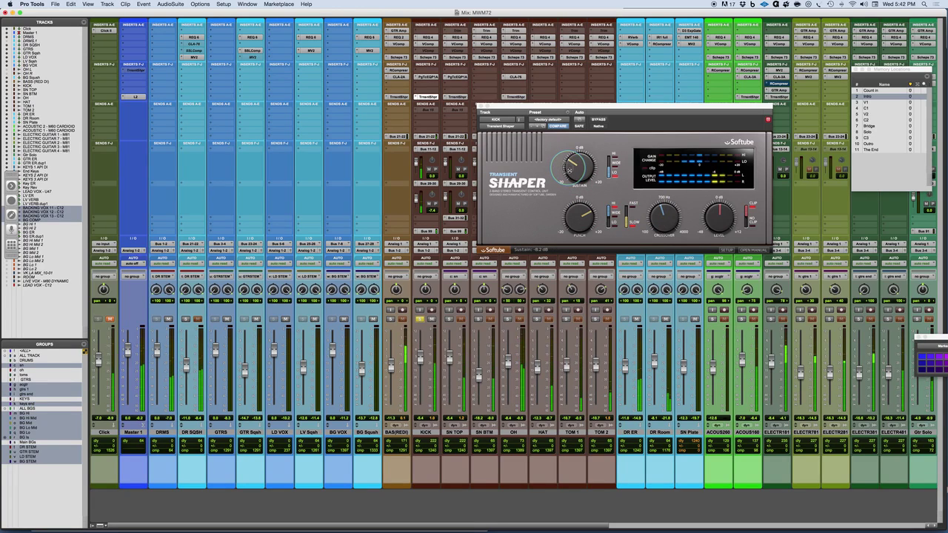
Compare the kick with the Transient Shaper bypassed and active, and with fast and slow punch.
{"action": "left_click", "coordinate": [600, 119]}
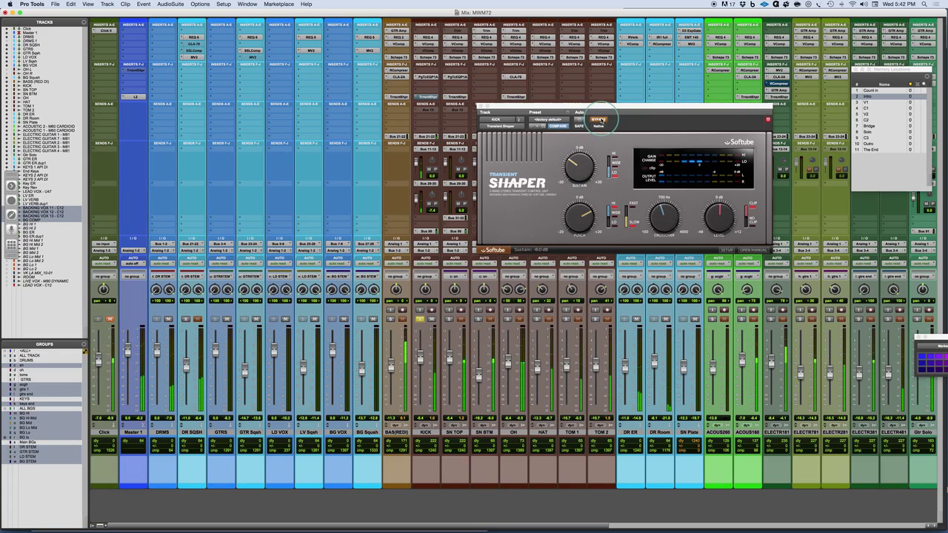
{"action": "left_click", "coordinate": [600, 119]}
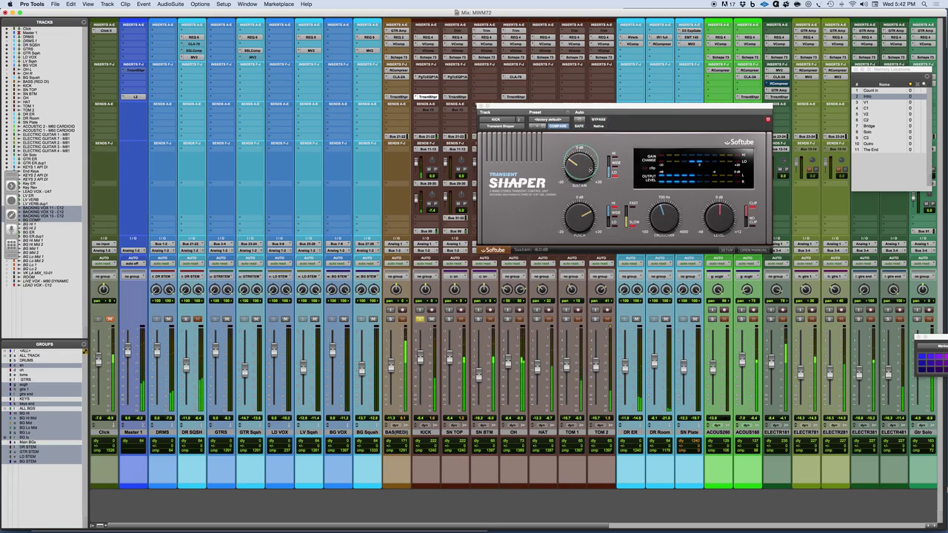
{"action": "left_click", "coordinate": [632, 211]}
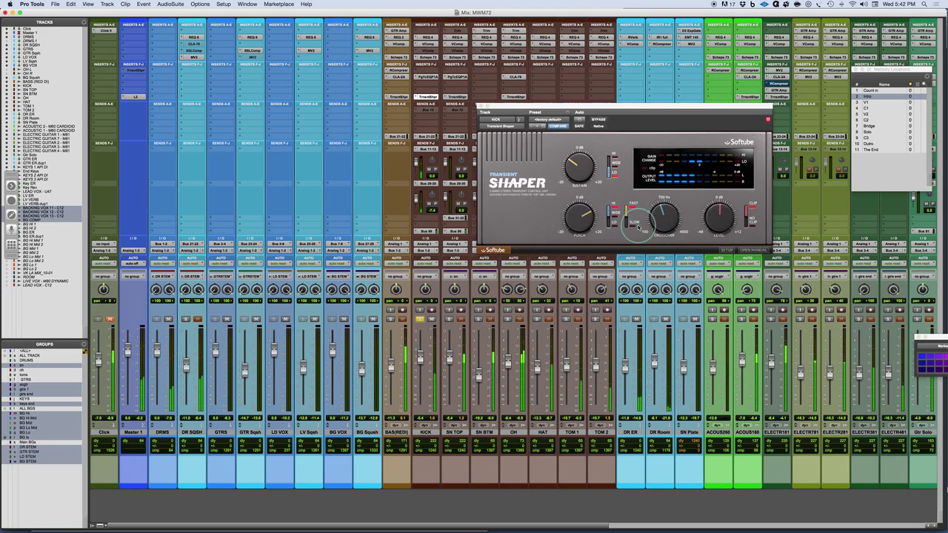
{"action": "left_click", "coordinate": [633, 223]}
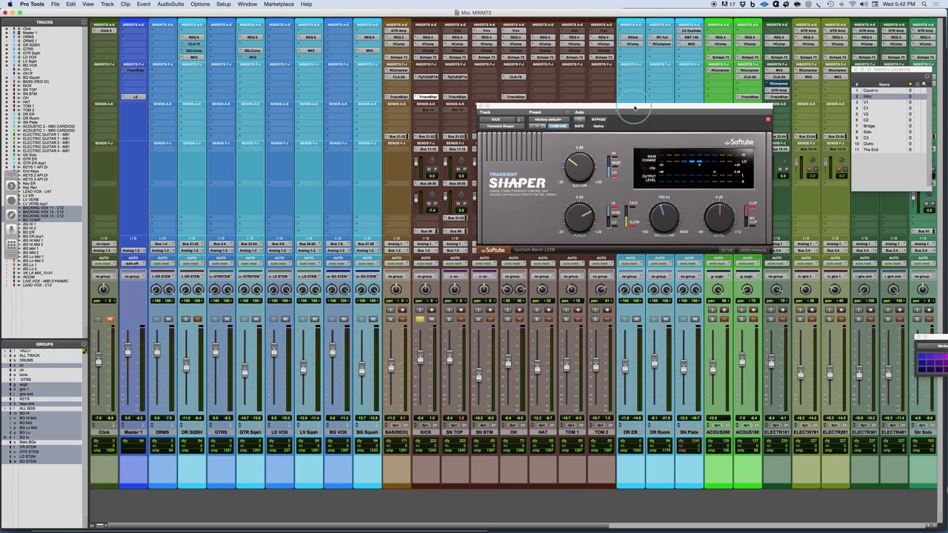
Solo the SN TOP track in place of the kick and open its Transient Shaper.
{"action": "left_click_drag", "start_coordinate": [635, 106], "coordinate": [653, 77]}
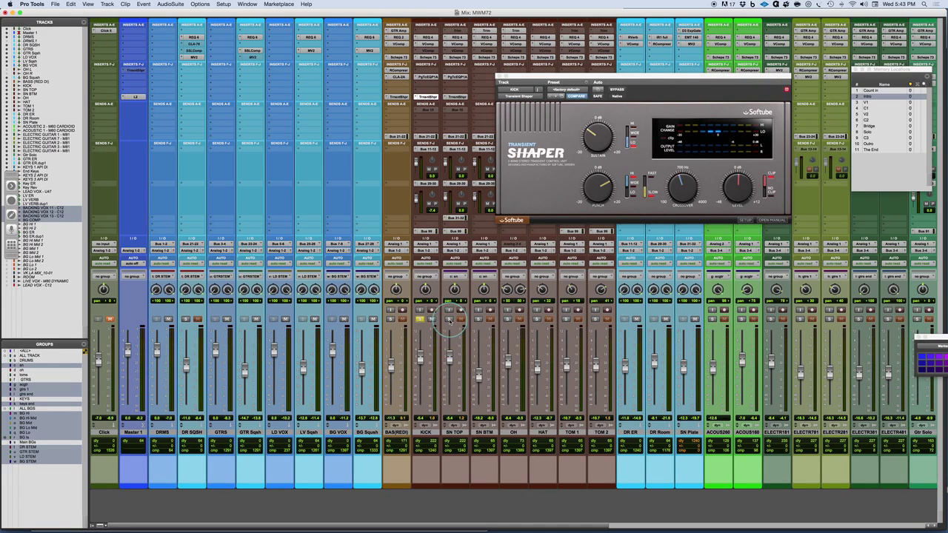
{"action": "left_click", "coordinate": [449, 319]}
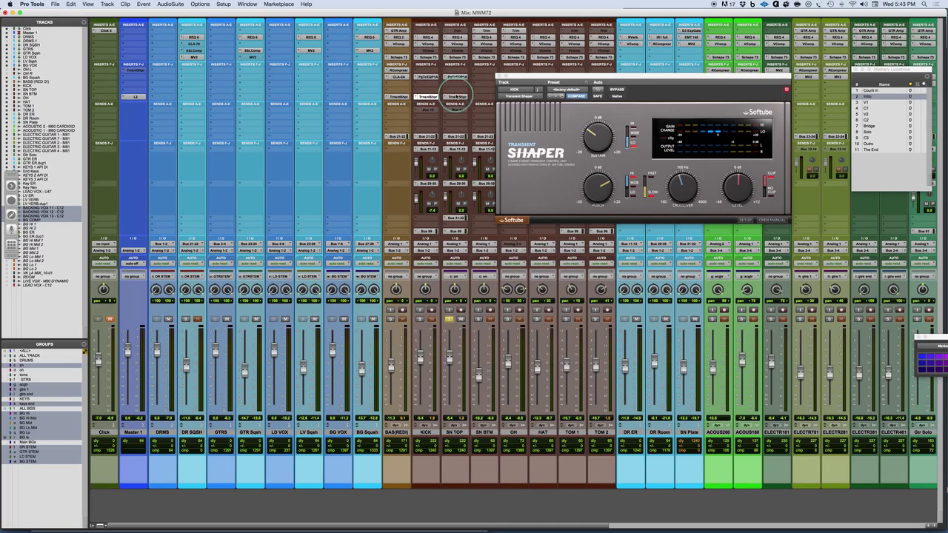
{"action": "left_click", "coordinate": [457, 97]}
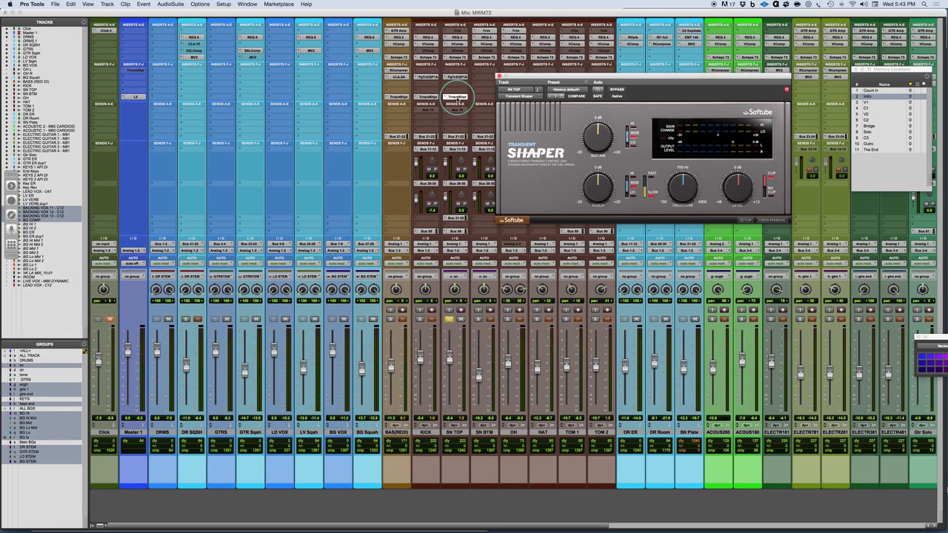
{"action": "left_click", "coordinate": [592, 132]}
{"action": "left_click_drag", "start_coordinate": [592, 132], "coordinate": [593, 126]}
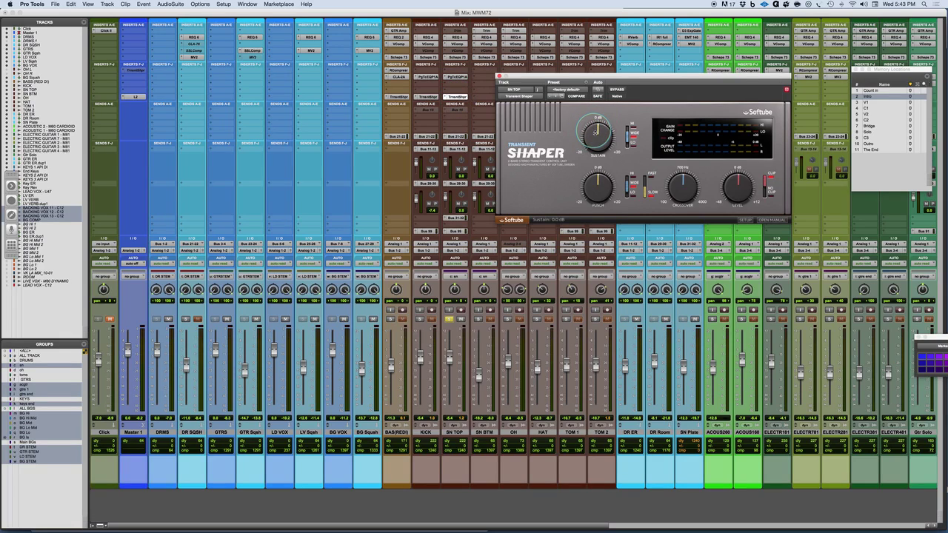
{"action": "left_click_drag", "start_coordinate": [601, 137], "coordinate": [602, 125]}
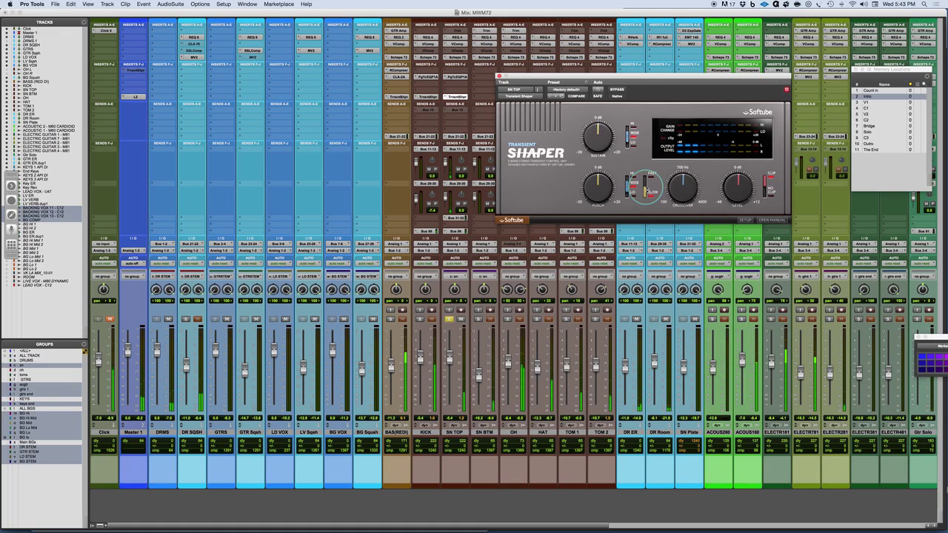
Boost the snare's sustain to 10 dB on the Low band with the crossover near 250 Hz, and compare it bypassed and active.
{"action": "mouse_move", "coordinate": [560, 206]}
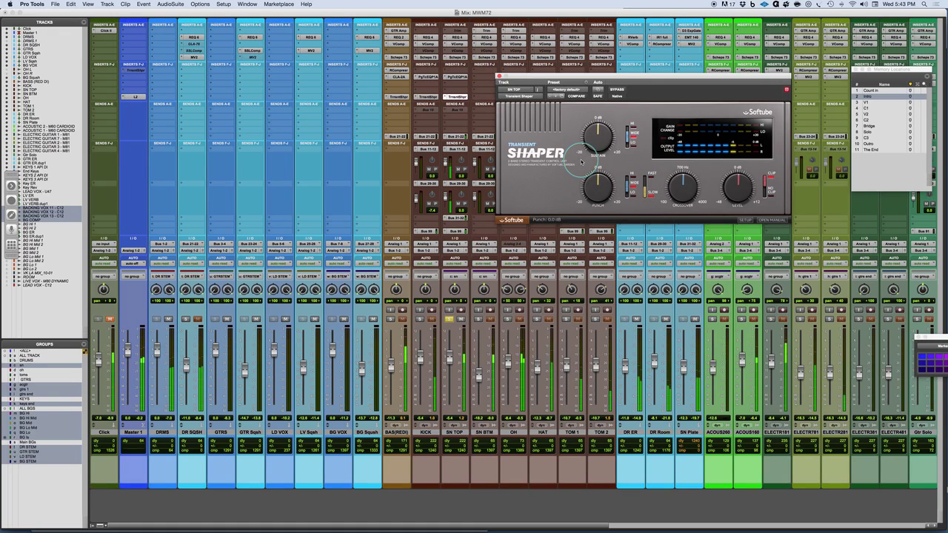
{"action": "mouse_move", "coordinate": [631, 194]}
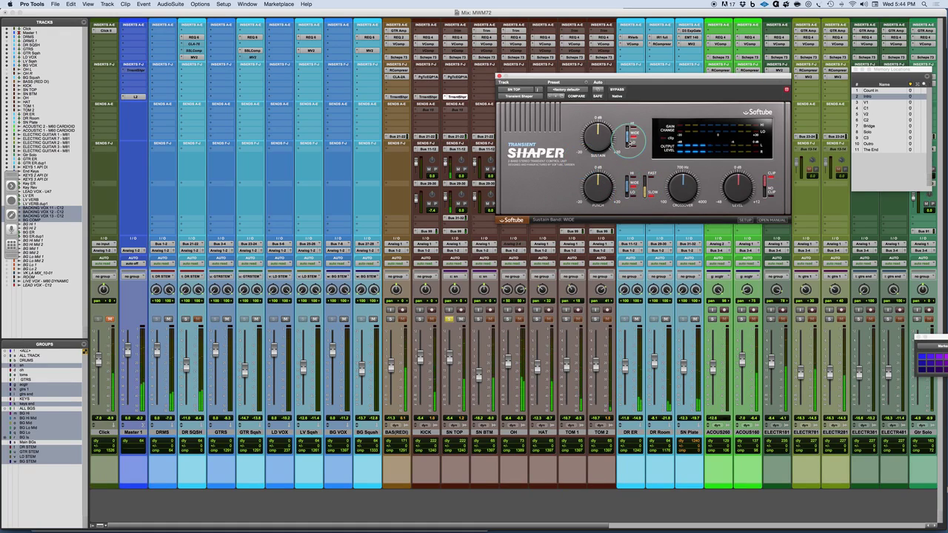
{"action": "left_click", "coordinate": [633, 141]}
{"action": "left_click_drag", "start_coordinate": [603, 138], "coordinate": [595, 125]}
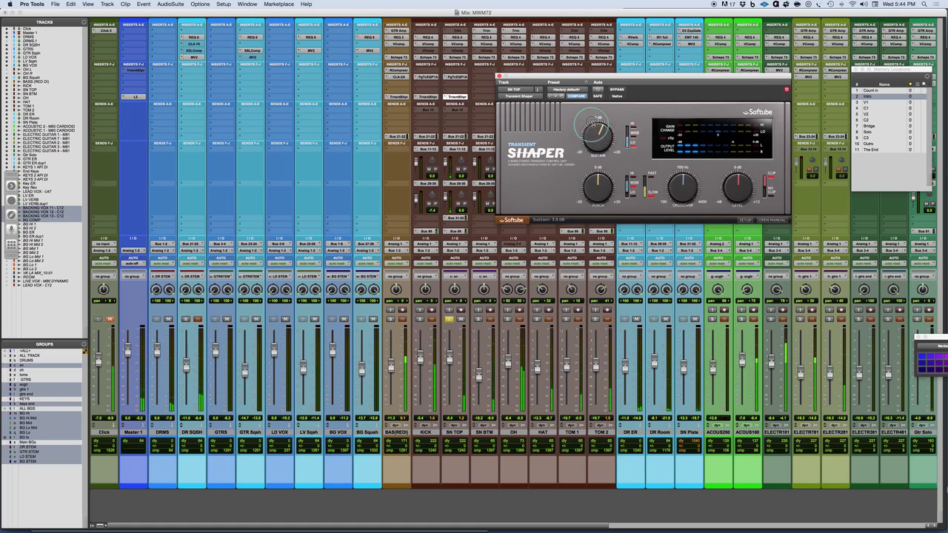
{"action": "left_click_drag", "start_coordinate": [682, 205], "coordinate": [675, 199]}
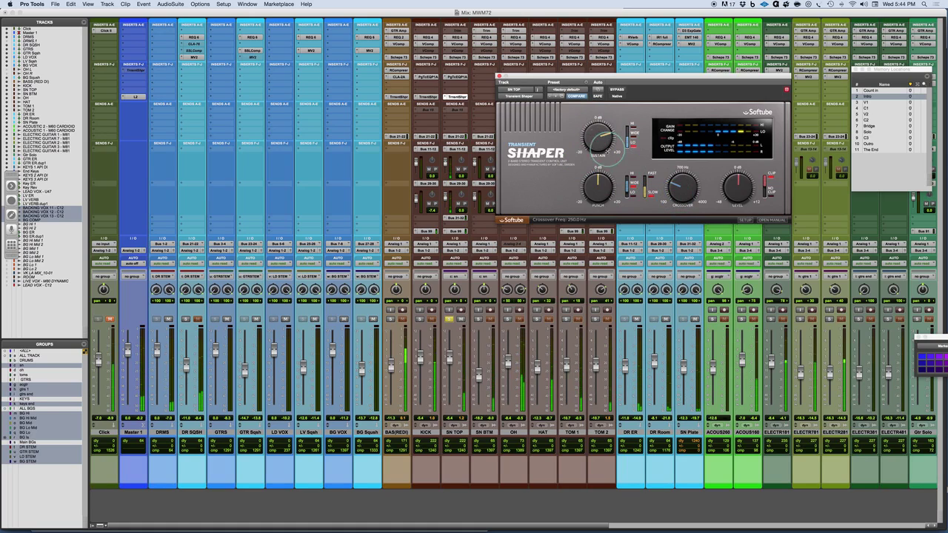
{"action": "left_click_drag", "start_coordinate": [596, 143], "coordinate": [596, 139]}
{"action": "left_click", "coordinate": [617, 90]}
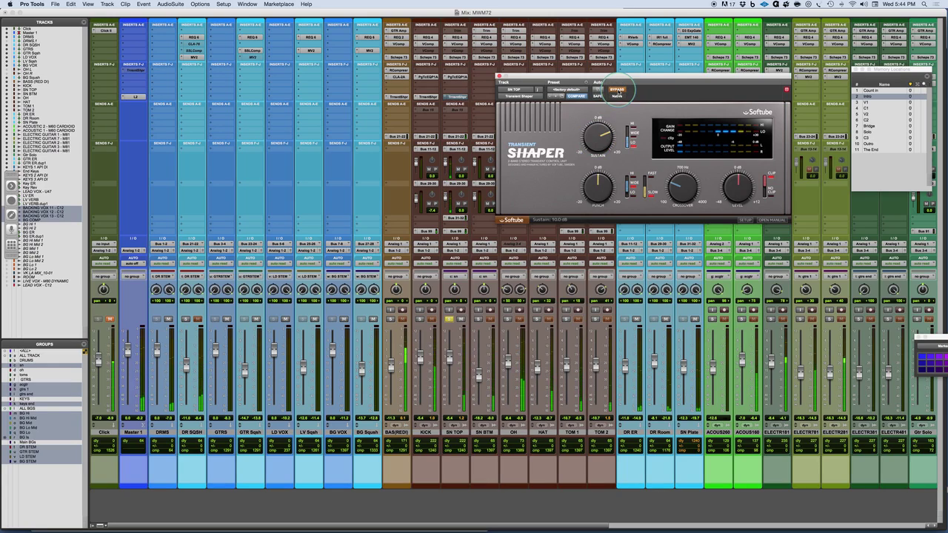
{"action": "left_click", "coordinate": [616, 89]}
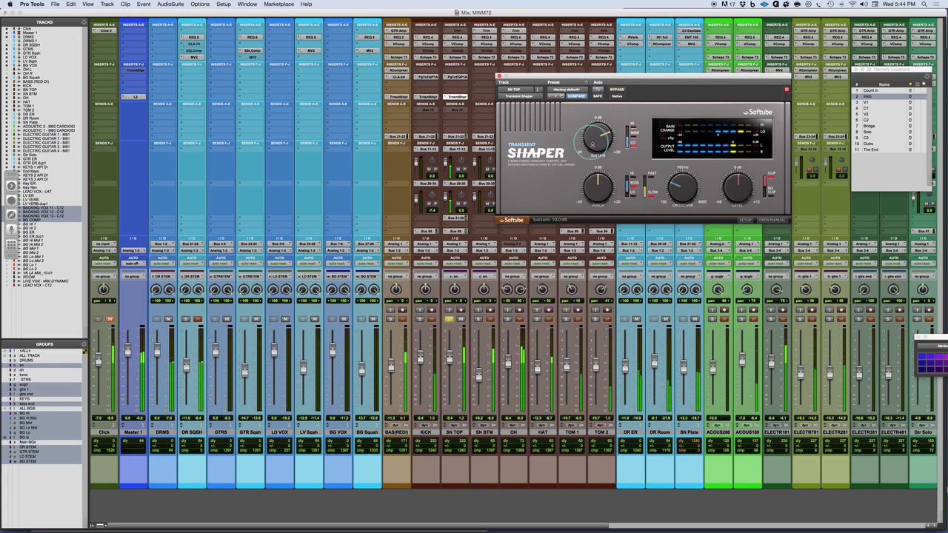
Lower the snare's sustain to about -1.2 dB and readjust its crossover frequency.
{"action": "left_click_drag", "start_coordinate": [587, 142], "coordinate": [590, 159]}
{"action": "left_click_drag", "start_coordinate": [673, 187], "coordinate": [671, 194]}
{"action": "left_click_drag", "start_coordinate": [589, 134], "coordinate": [590, 151]}
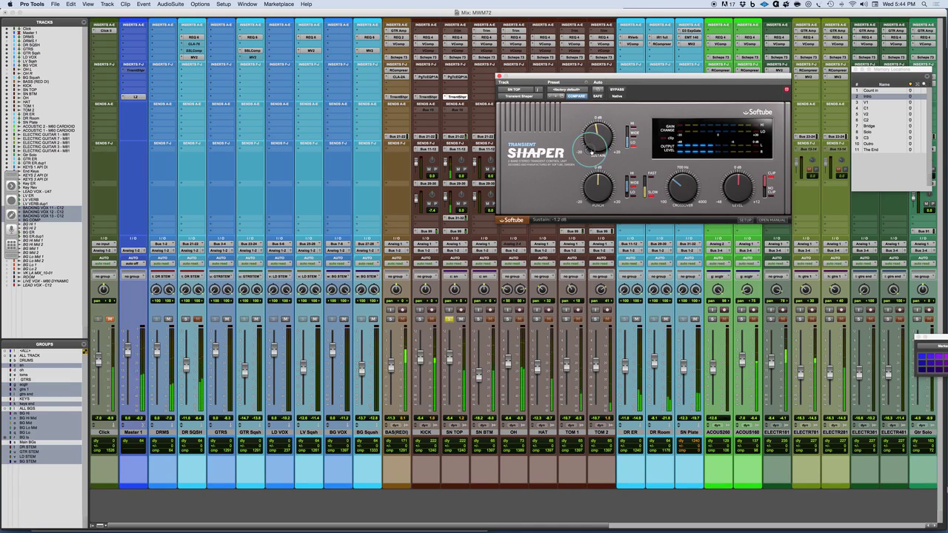
Switch the snare's sustain to the Wide band, readjust the crossover frequency and bring the sustain down to about -3.4 dB.
{"action": "left_click_drag", "start_coordinate": [670, 182], "coordinate": [671, 175]}
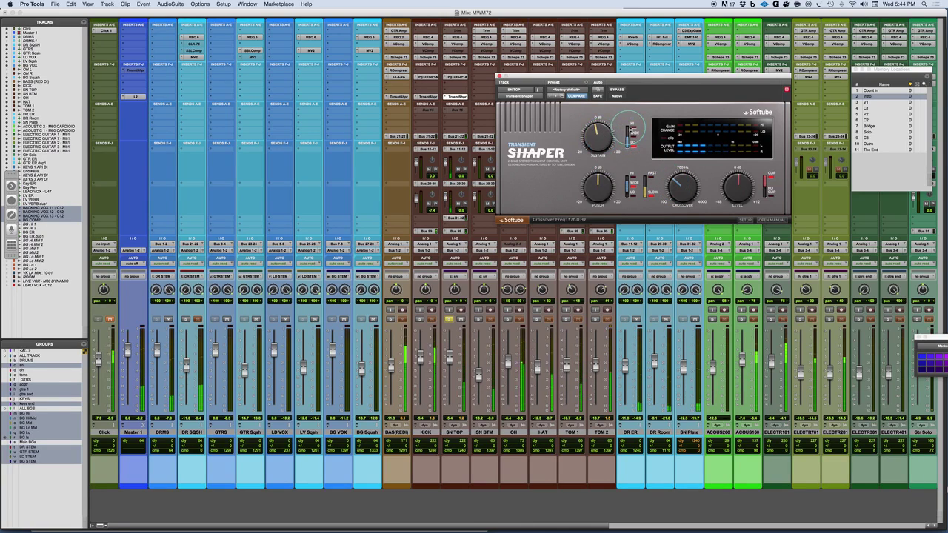
{"action": "left_click", "coordinate": [634, 132]}
{"action": "left_click", "coordinate": [634, 131]}
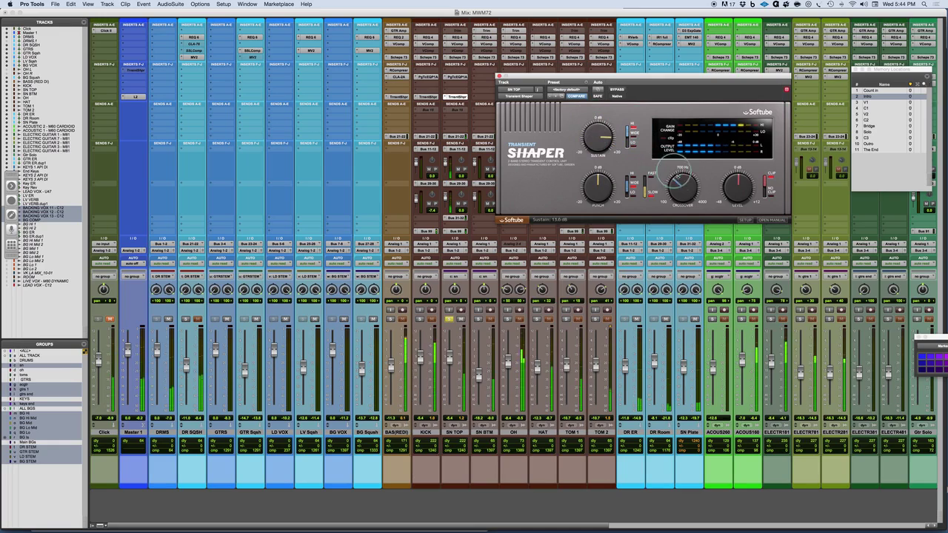
{"action": "left_click_drag", "start_coordinate": [677, 181], "coordinate": [674, 191]}
{"action": "left_click_drag", "start_coordinate": [598, 138], "coordinate": [599, 171]}
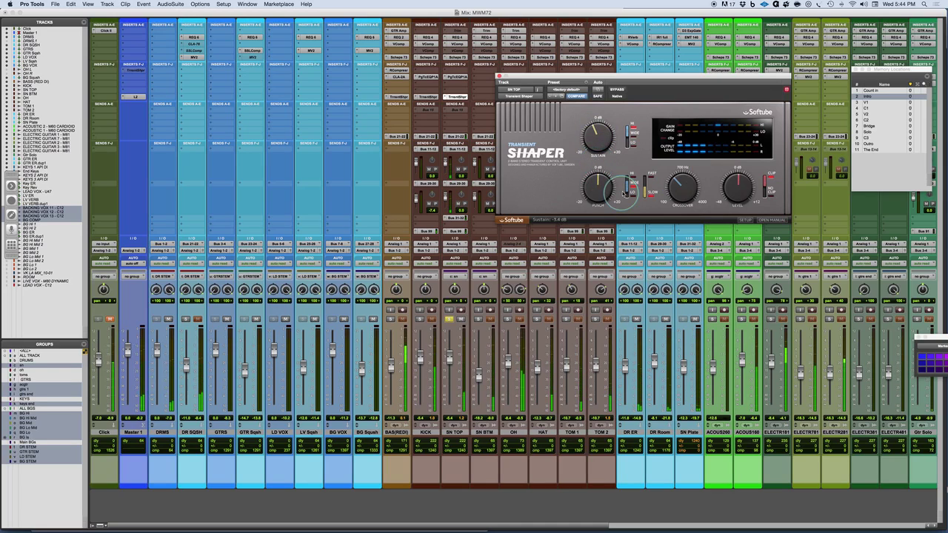
Set the snare's punch to the High band at about 5.8 dB and lower its sustain to about -4.2 dB.
{"action": "left_click", "coordinate": [633, 176]}
{"action": "left_click_drag", "start_coordinate": [597, 187], "coordinate": [595, 177]}
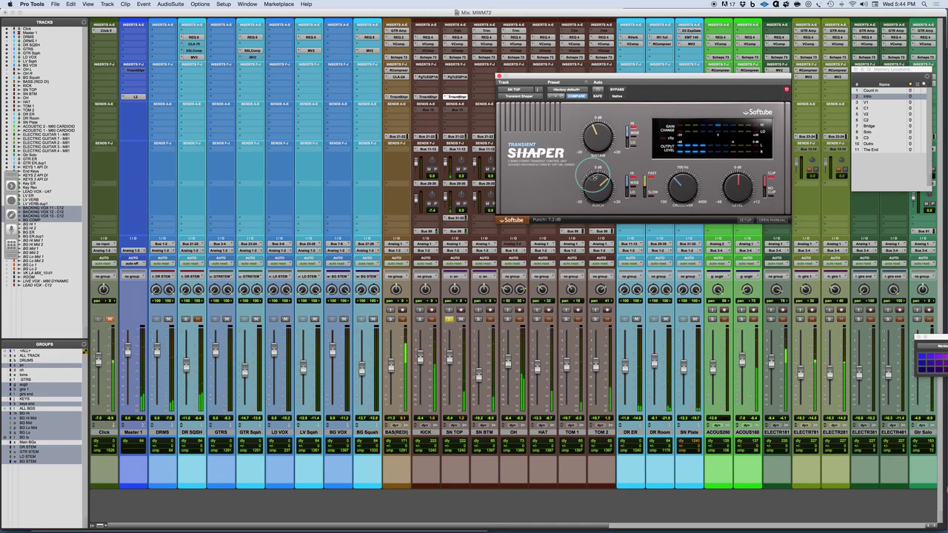
{"action": "left_click_drag", "start_coordinate": [590, 132], "coordinate": [590, 134]}
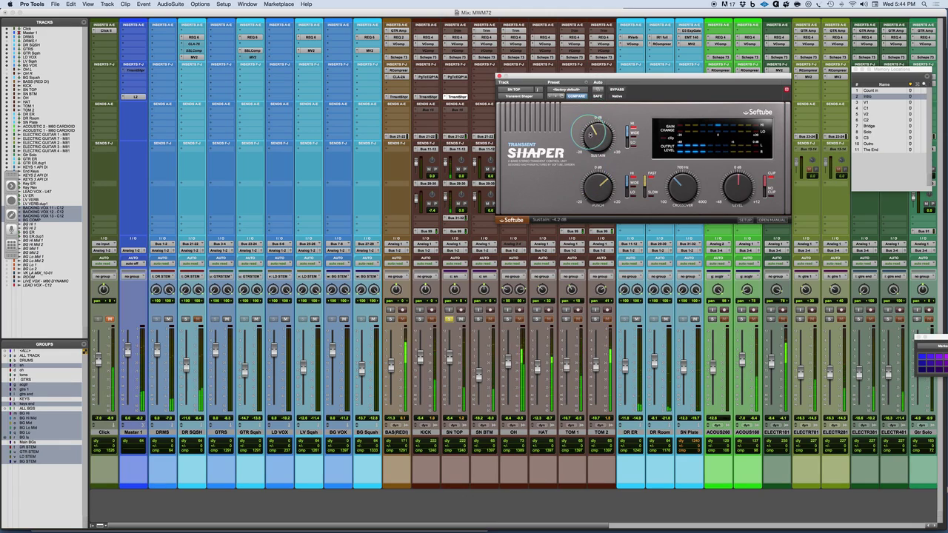
{"action": "left_click_drag", "start_coordinate": [596, 183], "coordinate": [596, 188]}
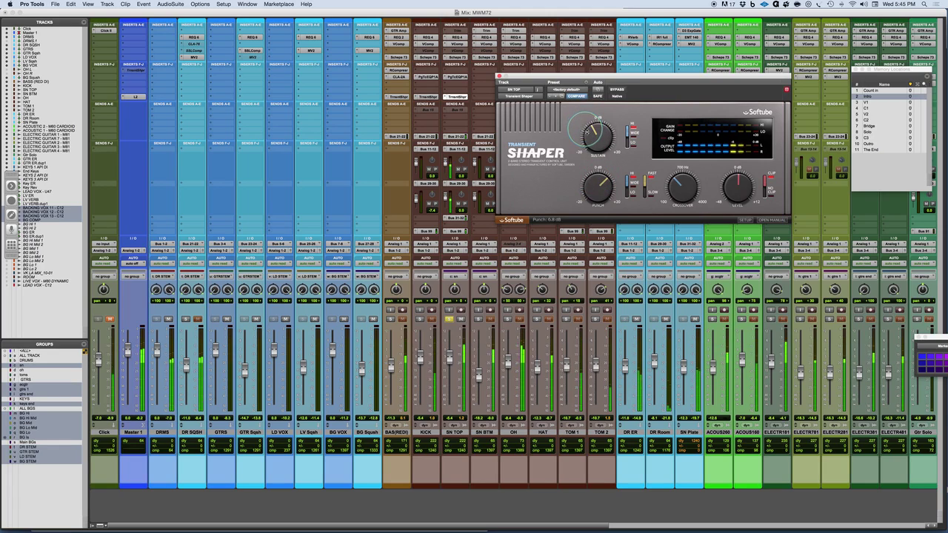
Compare the snare with the Transient Shaper bypassed and active, and raise its punch to about 6.6 dB.
{"action": "left_click", "coordinate": [617, 90]}
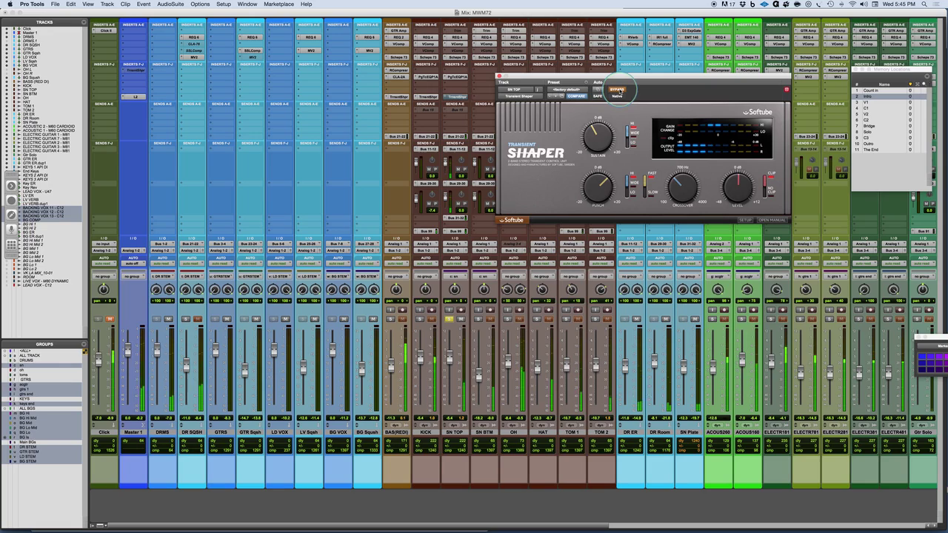
{"action": "left_click", "coordinate": [617, 89]}
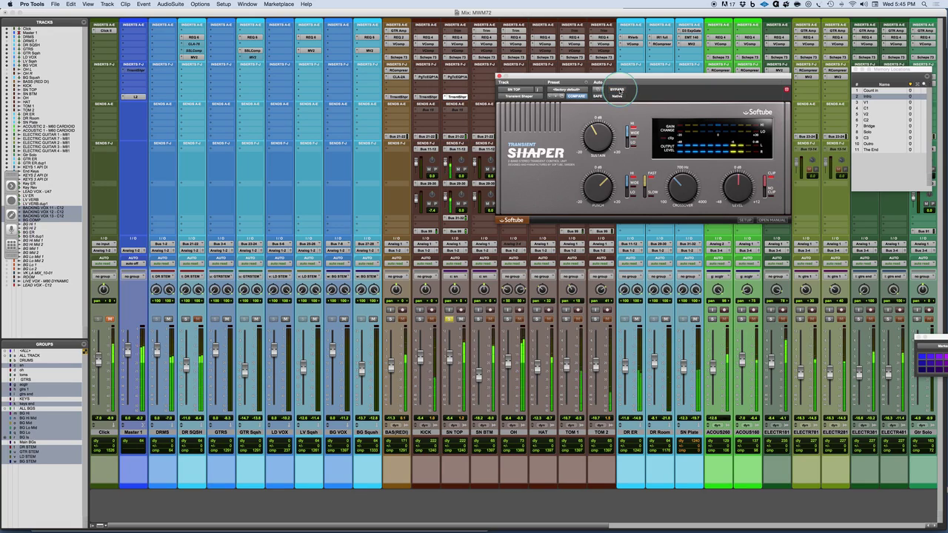
{"action": "left_click_drag", "start_coordinate": [597, 181], "coordinate": [597, 177]}
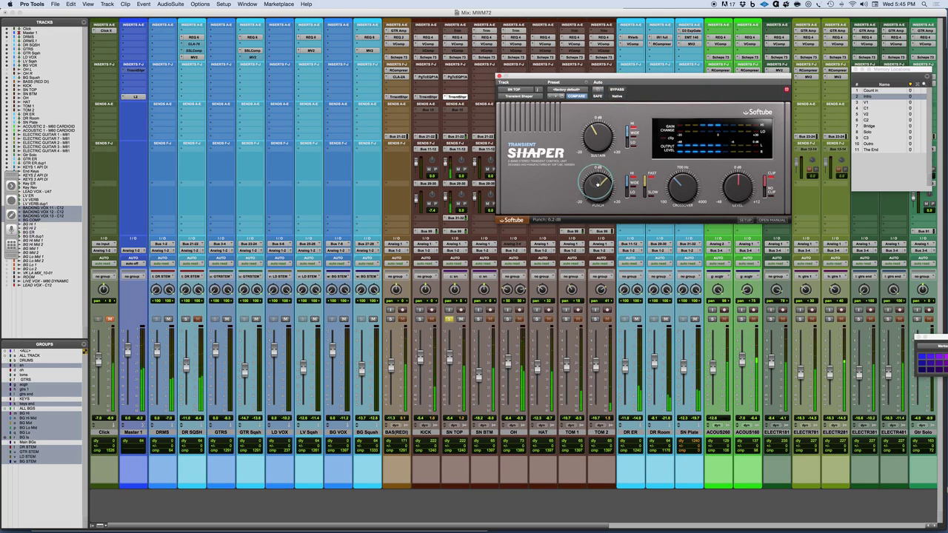
Compare the snare's slow and fast punch types, ending on Slow.
{"action": "left_click", "coordinate": [652, 194]}
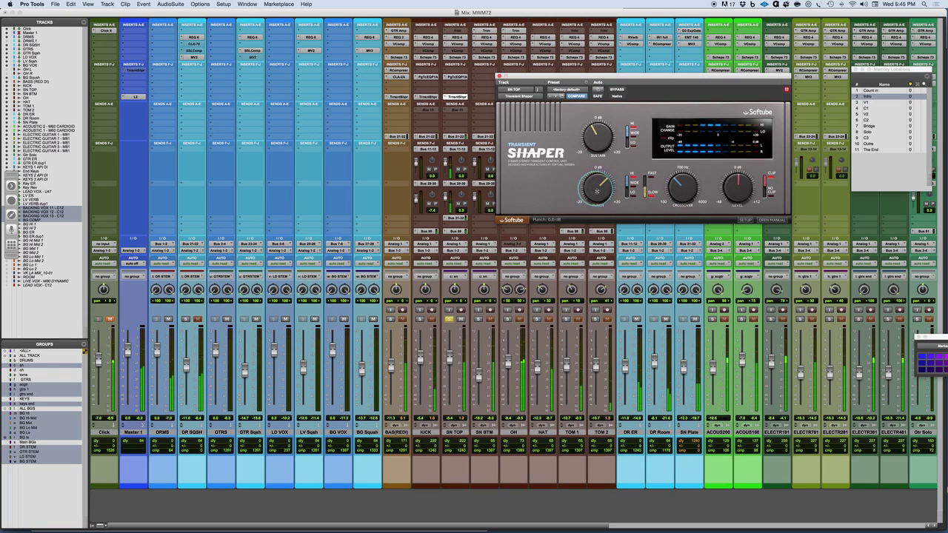
{"action": "left_click", "coordinate": [650, 175]}
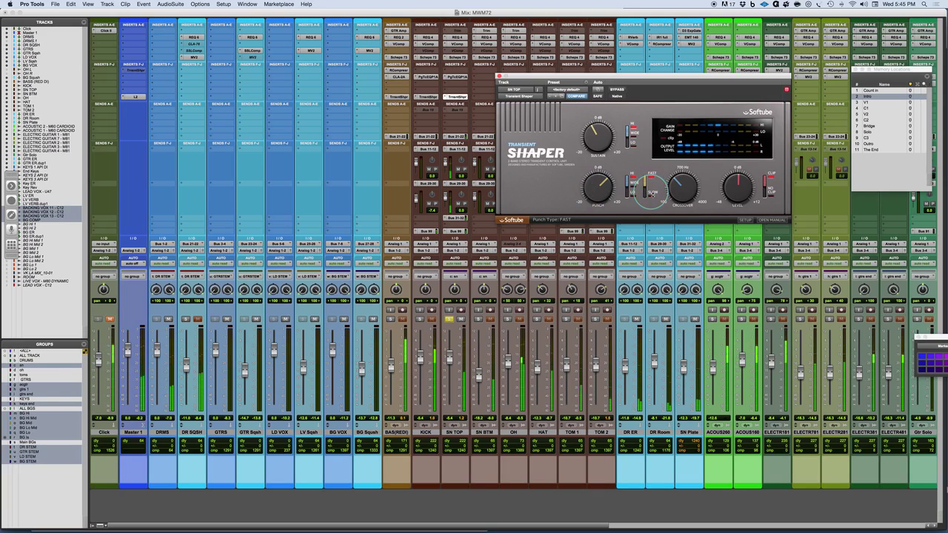
{"action": "left_click", "coordinate": [652, 191]}
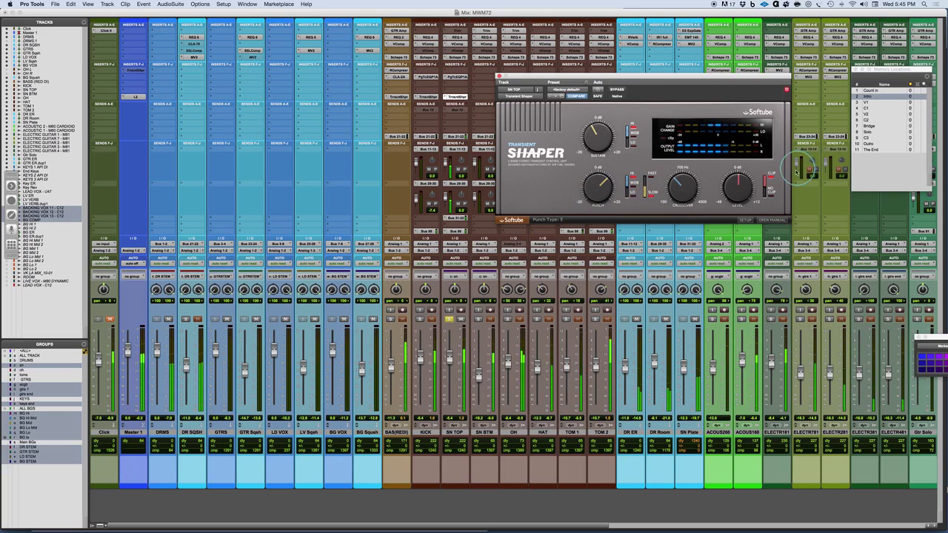
Compare the snare with clipping off and on, and with the Transient Shaper bypassed and active.
{"action": "left_click", "coordinate": [768, 191]}
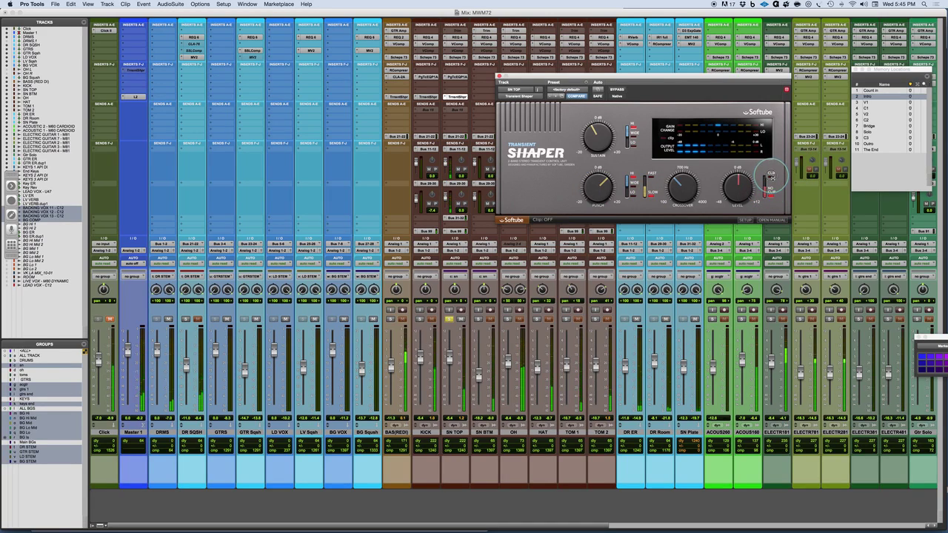
{"action": "left_click", "coordinate": [771, 175]}
{"action": "left_click", "coordinate": [619, 90]}
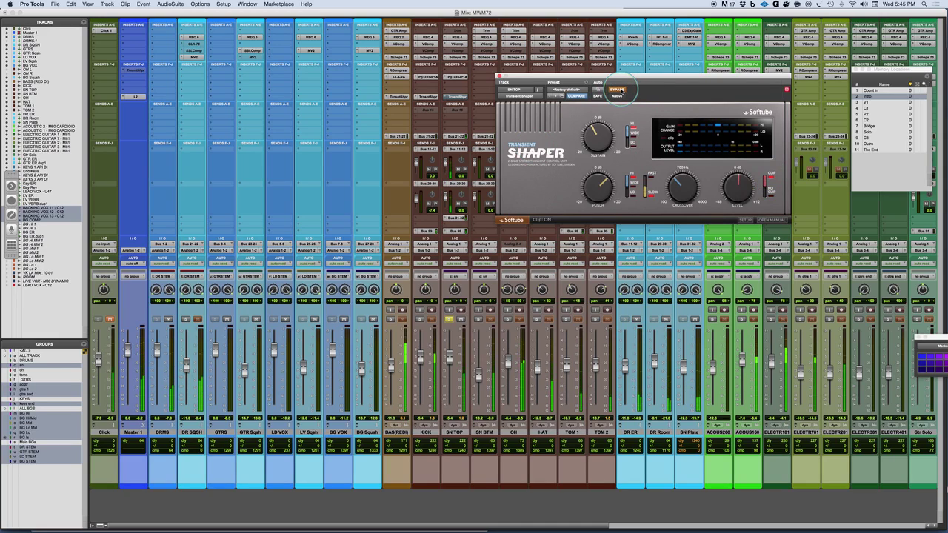
{"action": "left_click", "coordinate": [619, 89]}
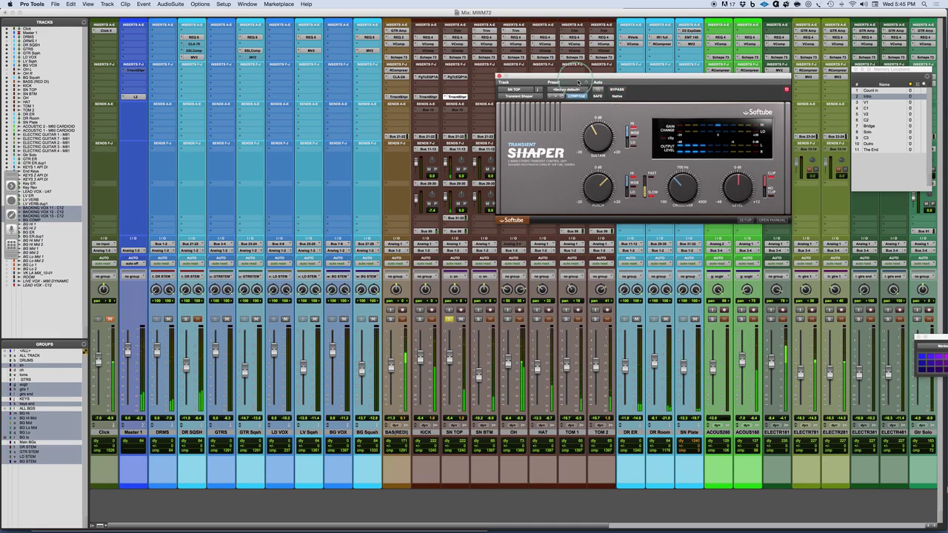
Solo the OH track in place of SN TOP and open its Transient Shaper.
{"action": "left_click_drag", "start_coordinate": [582, 76], "coordinate": [635, 28]}
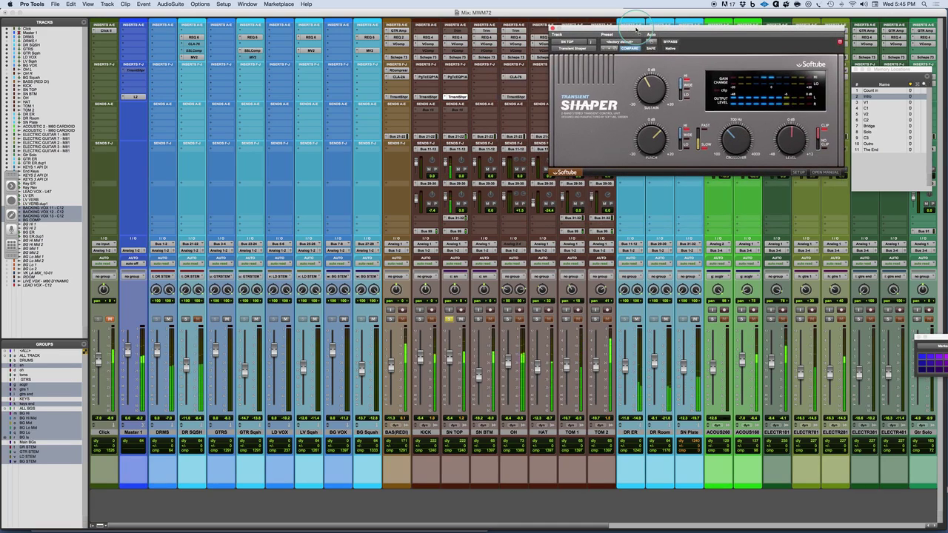
{"action": "left_click", "coordinate": [508, 318]}
{"action": "left_click", "coordinate": [449, 319]}
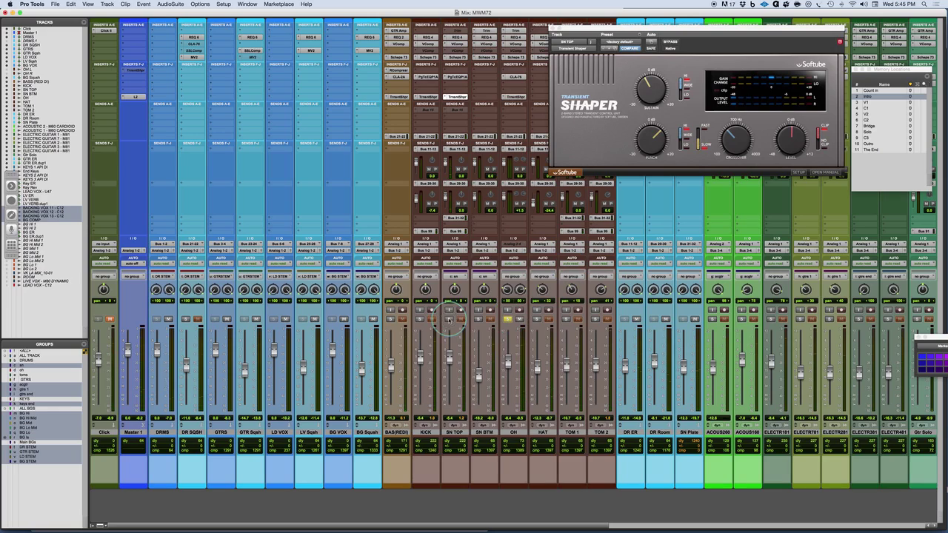
{"action": "left_click", "coordinate": [516, 97]}
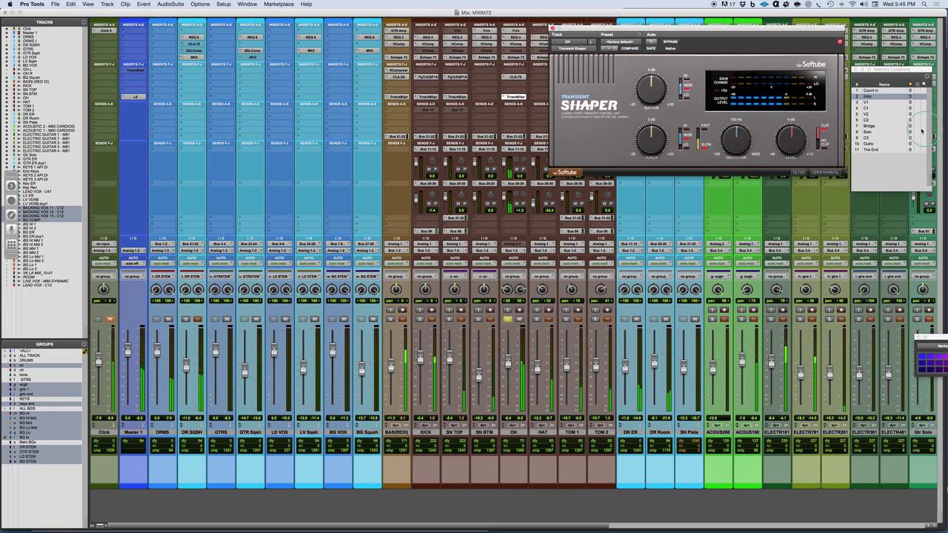
{"action": "left_click_drag", "start_coordinate": [692, 32], "coordinate": [592, 27]}
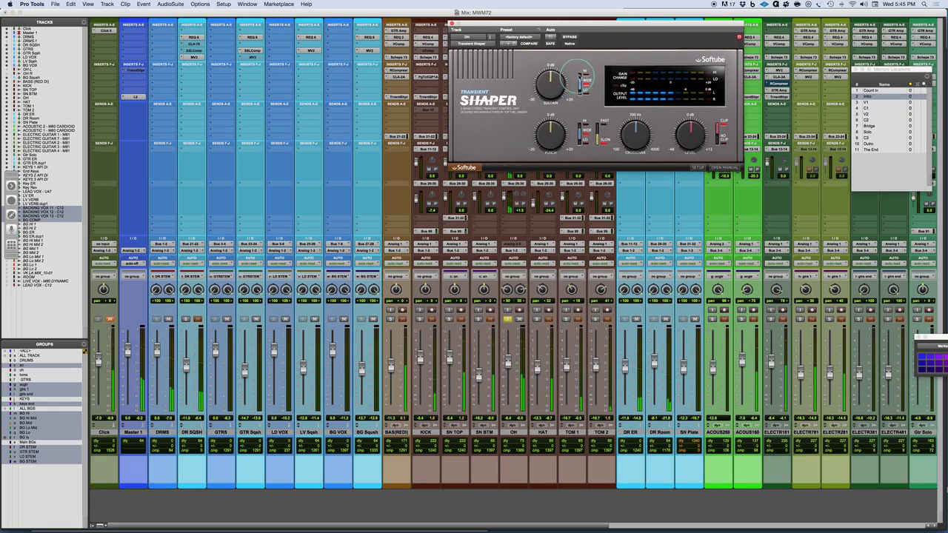
Restrict the overheads' sustain to the High band, adjust its amount and the crossover frequency, and raise the punch to 7.0 dB.
{"action": "left_click", "coordinate": [584, 74]}
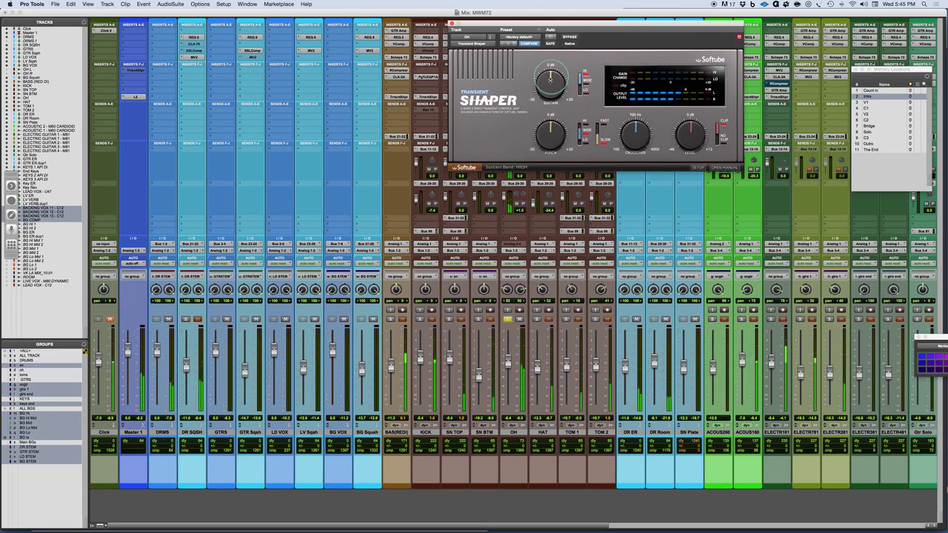
{"action": "left_click_drag", "start_coordinate": [548, 82], "coordinate": [549, 70]}
{"action": "left_click_drag", "start_coordinate": [634, 126], "coordinate": [636, 131]}
{"action": "left_click_drag", "start_coordinate": [549, 69], "coordinate": [554, 136]}
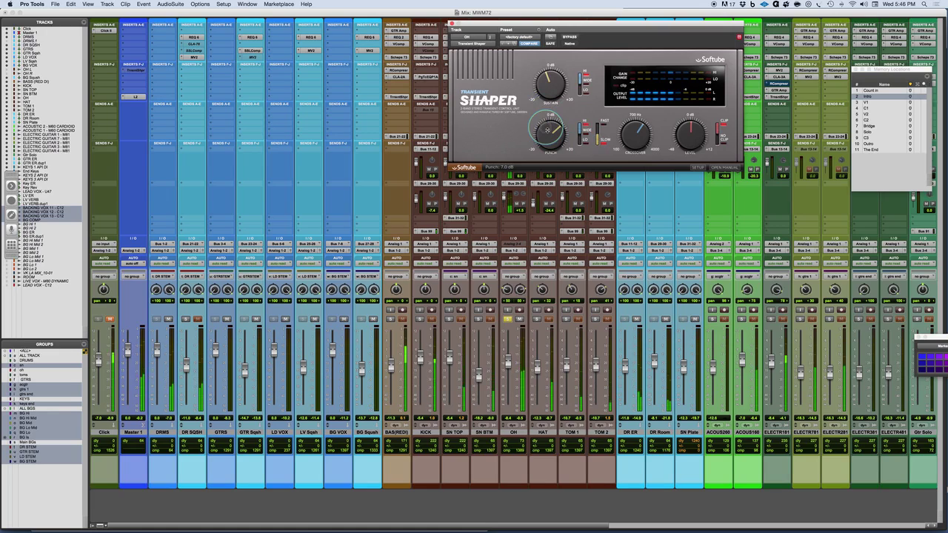
Lower the overheads' sustain to -3.4 dB and compare the Transient Shaper bypassed and active, playing from the C1 memory location.
{"action": "left_click", "coordinate": [568, 37]}
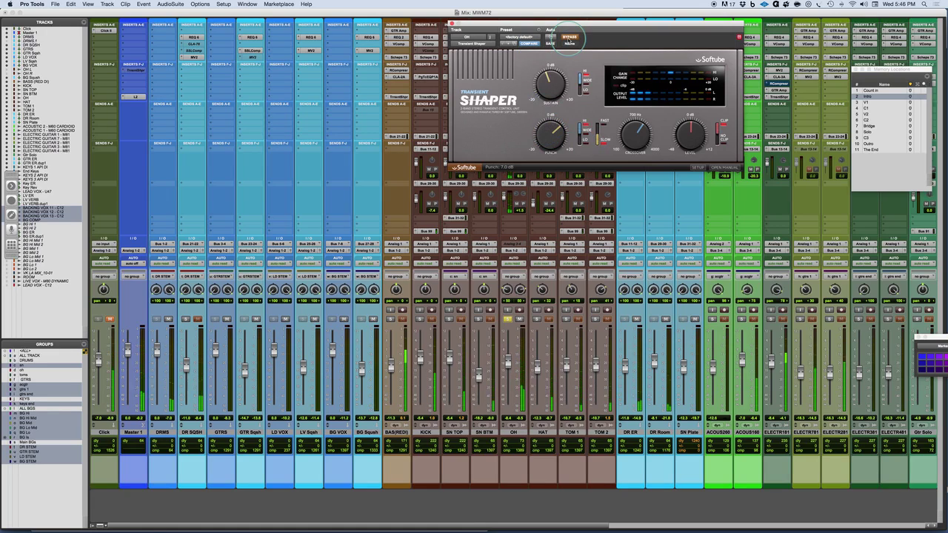
{"action": "left_click", "coordinate": [569, 38]}
{"action": "left_click_drag", "start_coordinate": [547, 82], "coordinate": [542, 85]}
{"action": "left_click", "coordinate": [867, 109]}
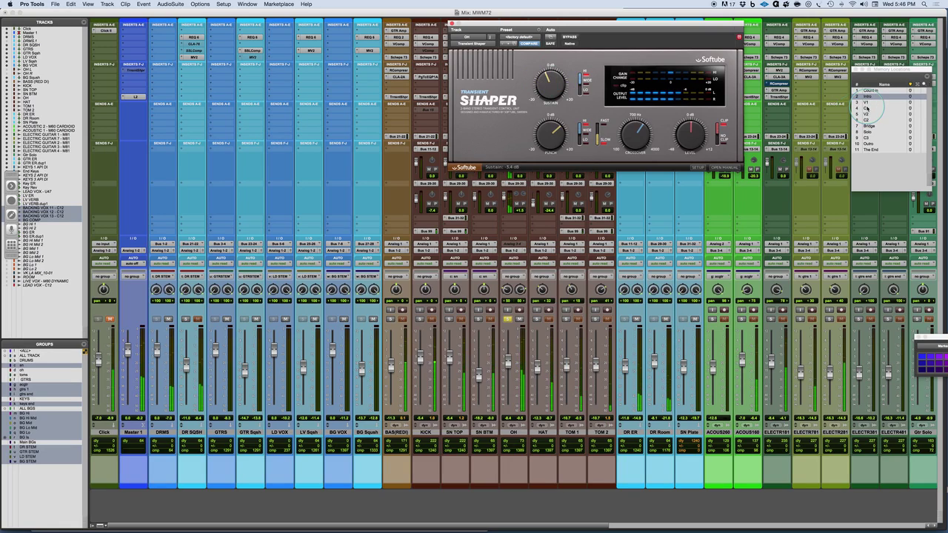
{"action": "left_click", "coordinate": [570, 37]}
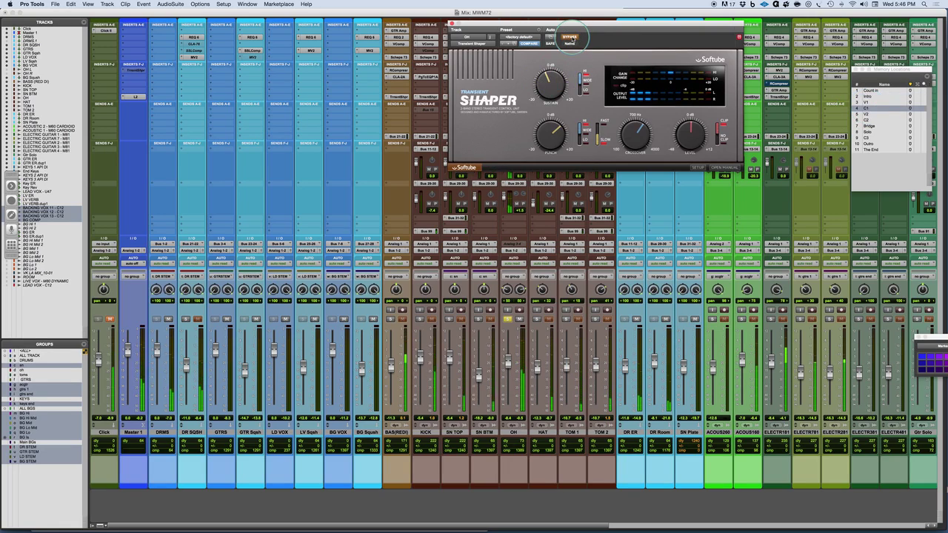
{"action": "left_click", "coordinate": [569, 37]}
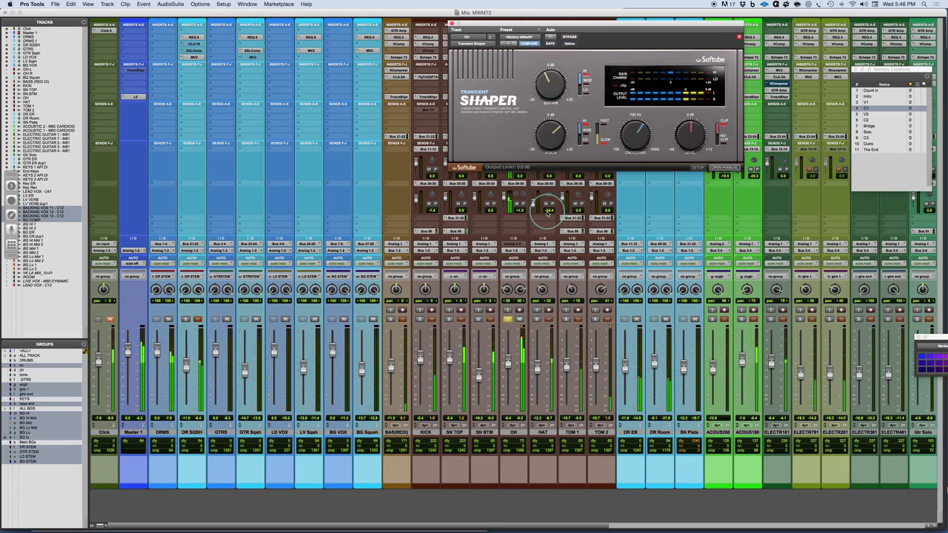
Solo the SN TOP and KICK tracks together with OH and move the plug-in window clear of their channel strips.
{"action": "left_click", "coordinate": [449, 319]}
{"action": "left_click", "coordinate": [420, 319]}
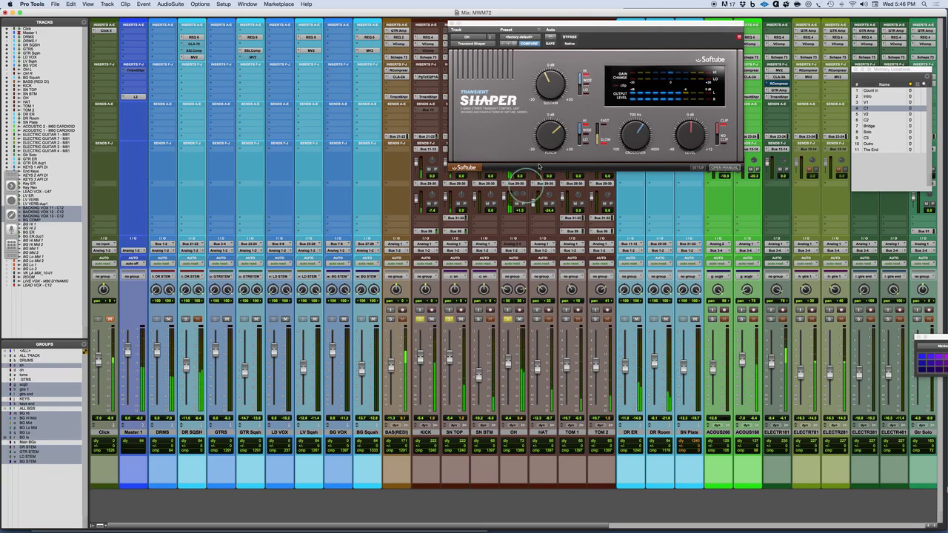
{"action": "left_click_drag", "start_coordinate": [613, 22], "coordinate": [795, 11]}
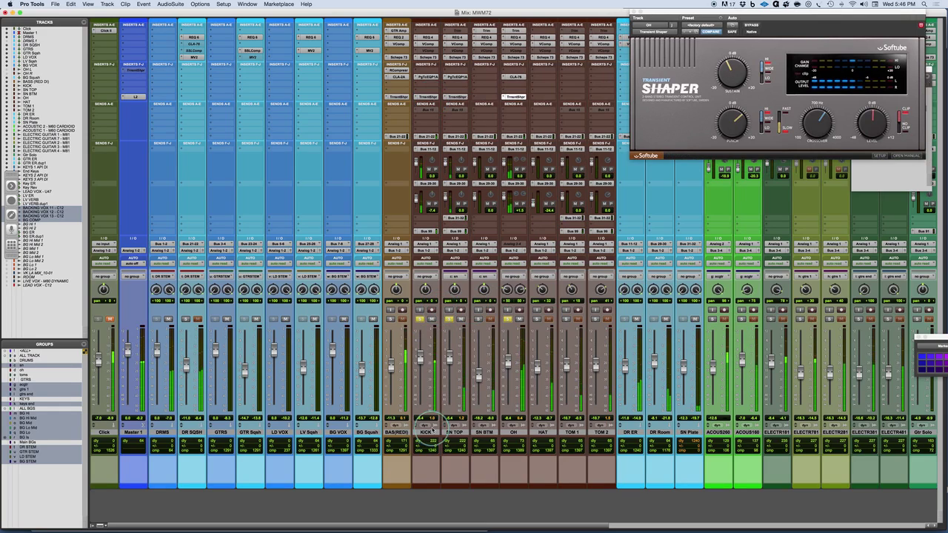
Select the KICK through OH tracks and toggle the bypass of their Transient Shaper inserts together.
{"action": "left_click", "coordinate": [425, 432]}
{"action": "left_click", "coordinate": [513, 432], "text": "shift"}
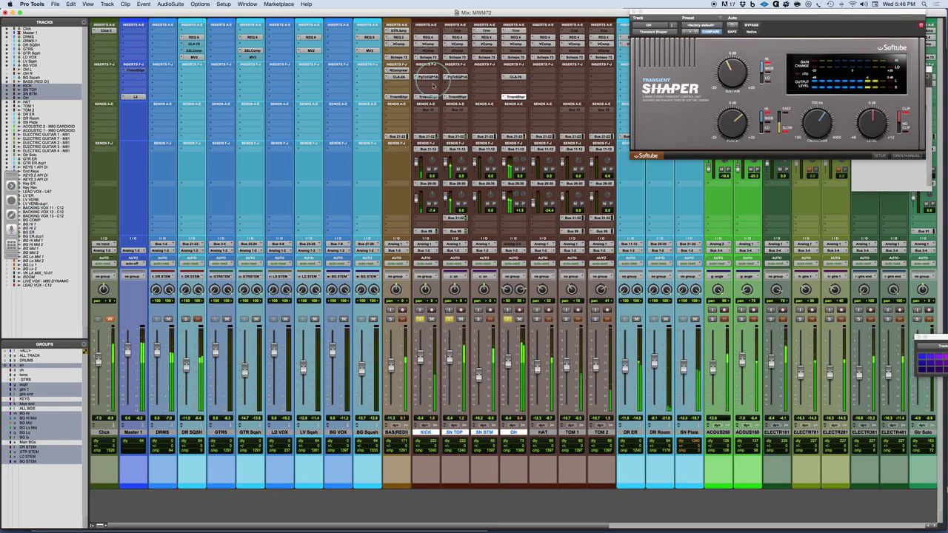
{"action": "left_click", "coordinate": [428, 97], "text": "alt+shift+super"}
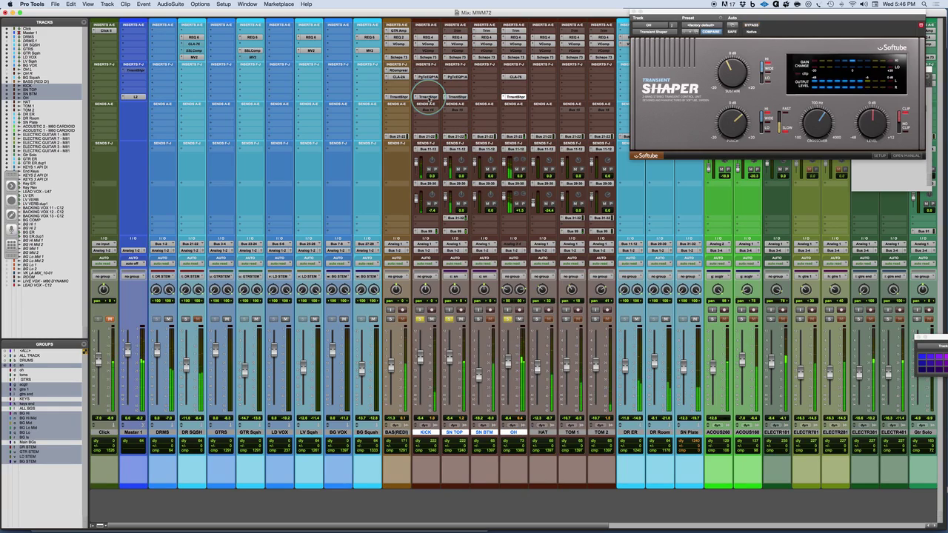
Reduce the overheads' punch to about 4.4 dB and open the Transient Shaper on SN TOP.
{"action": "mouse_move", "coordinate": [733, 124]}
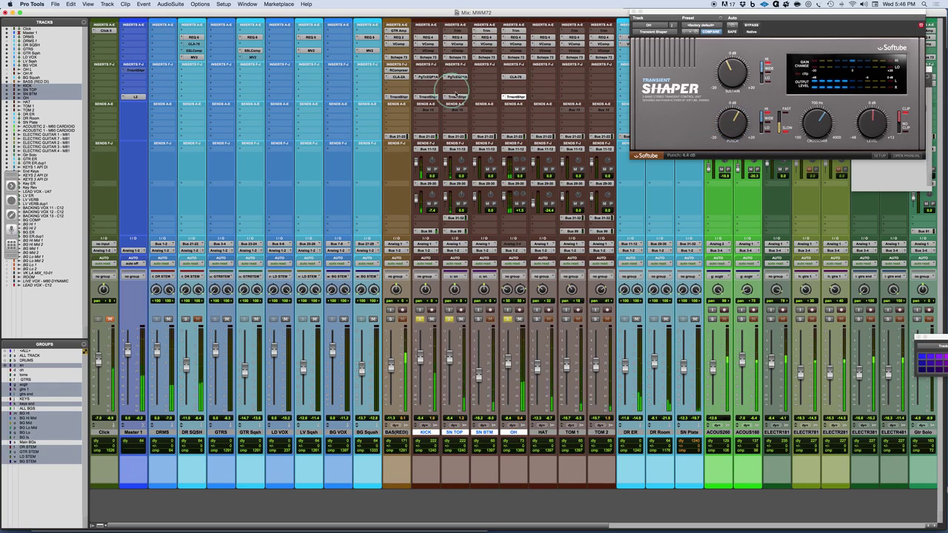
{"action": "left_click", "coordinate": [455, 97]}
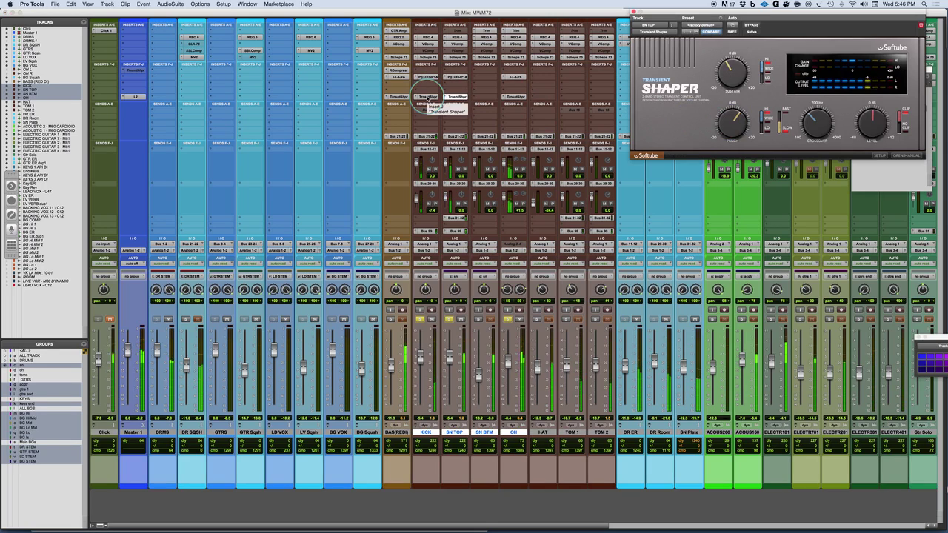
Compare the soloed drums with the Transient Shapers on all selected tracks bypassed and active.
{"action": "left_click", "coordinate": [428, 97], "text": "super"}
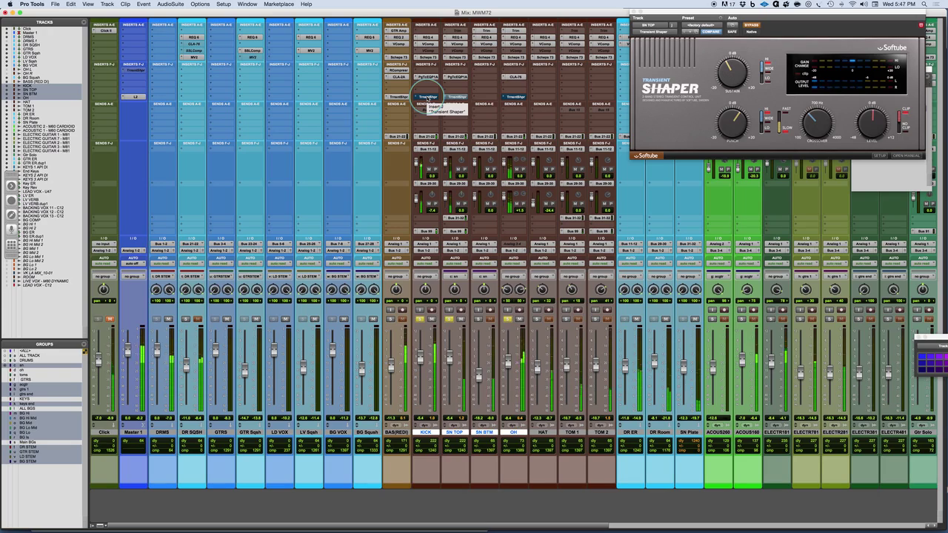
{"action": "left_click", "coordinate": [428, 97], "text": "super"}
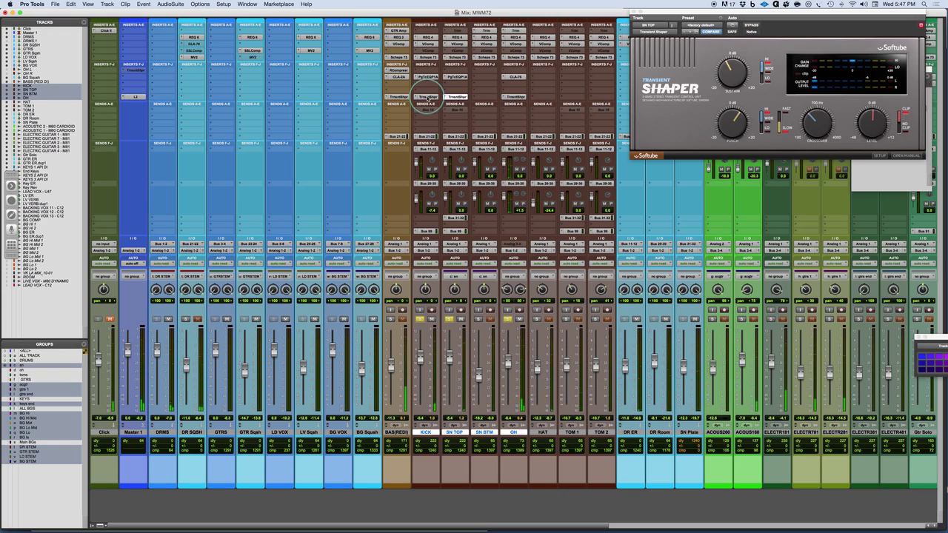
Solo the BAS(REDI) track in place of the KICK, SN TOP and OH tracks.
{"action": "left_click", "coordinate": [391, 319]}
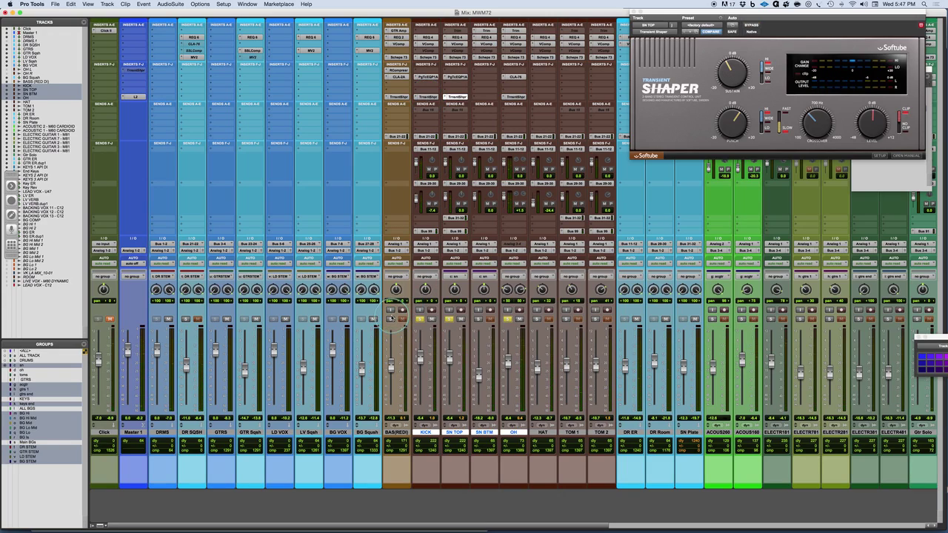
{"action": "left_click_drag", "start_coordinate": [412, 320], "coordinate": [507, 320]}
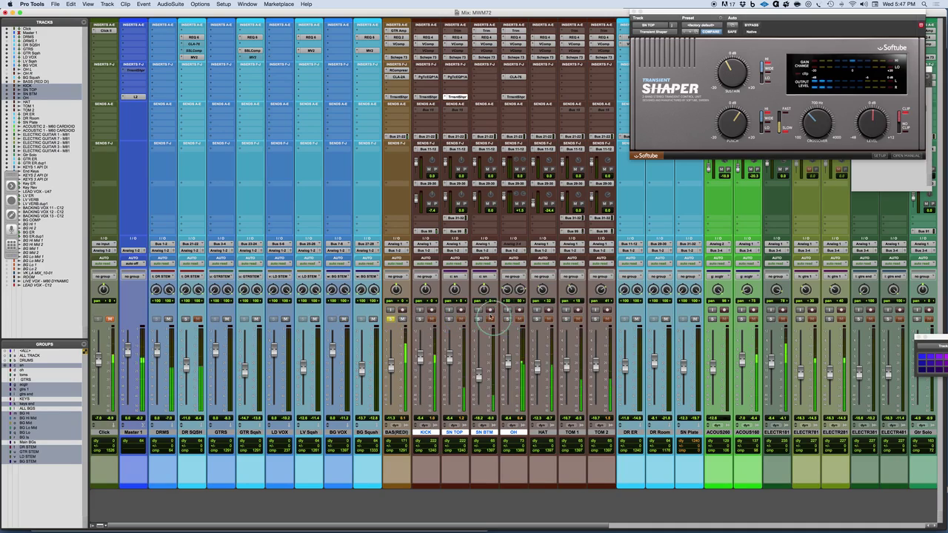
Open the Transient Shaper on BAS(REDI) and set its crossover to about 405 Hz and punch to about 5.2 dB.
{"action": "left_click", "coordinate": [398, 98]}
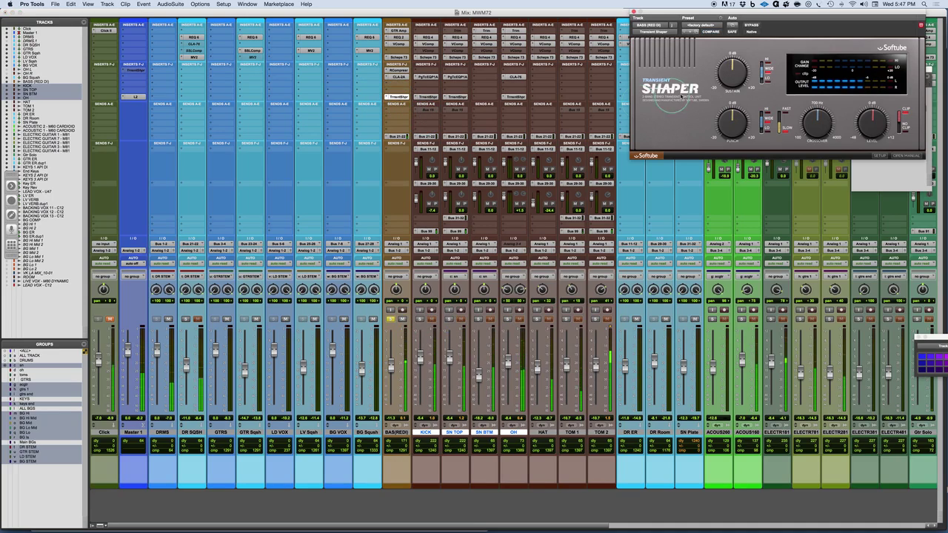
{"action": "left_click_drag", "start_coordinate": [815, 116], "coordinate": [813, 129]}
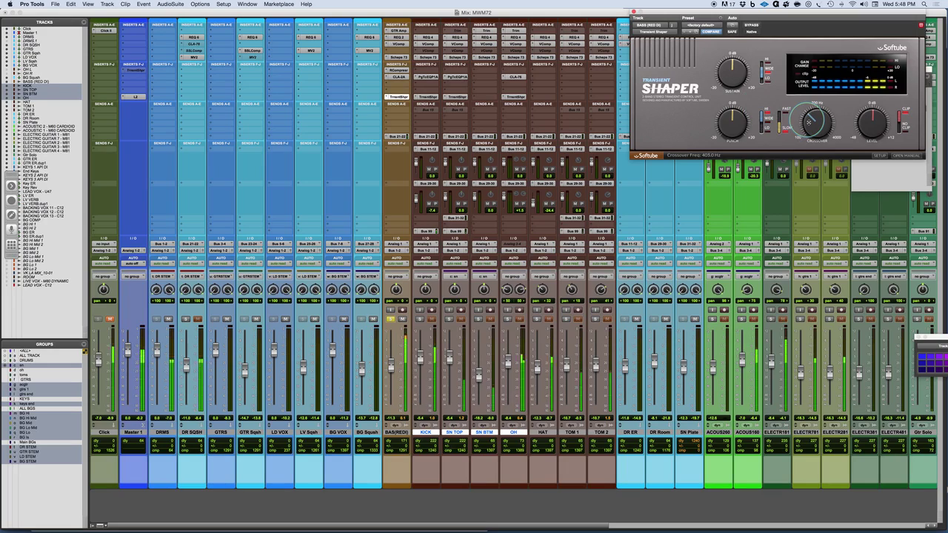
{"action": "scroll", "coordinate": [730, 120], "scroll_direction": "up", "scroll_amount": 3}
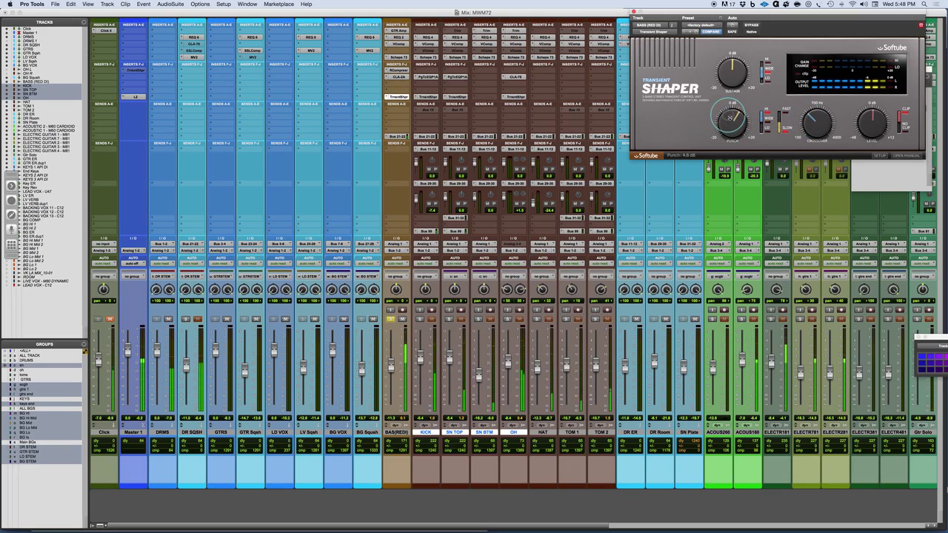
{"action": "scroll", "coordinate": [730, 118], "scroll_direction": "up", "scroll_amount": 2}
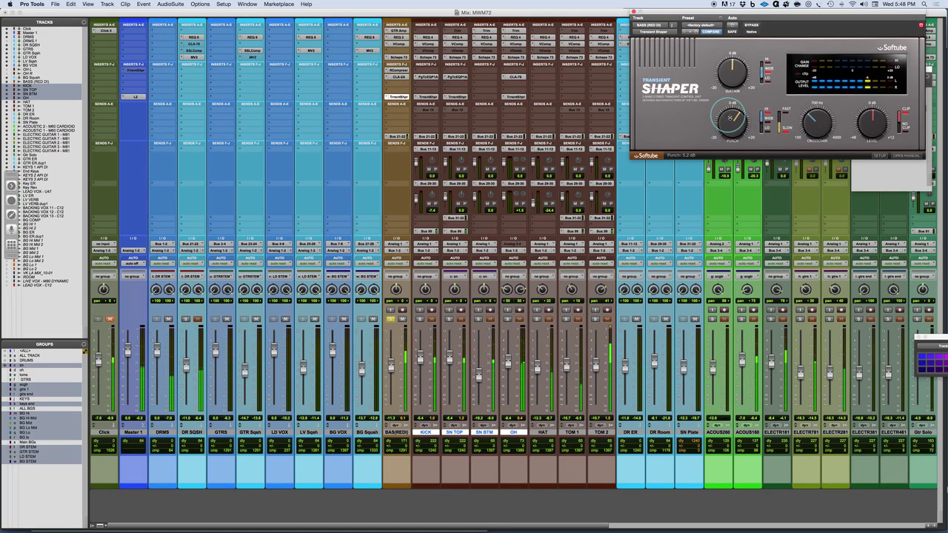
Compare the soloed bass with its Transient Shaper bypassed and active.
{"action": "left_click", "coordinate": [751, 25]}
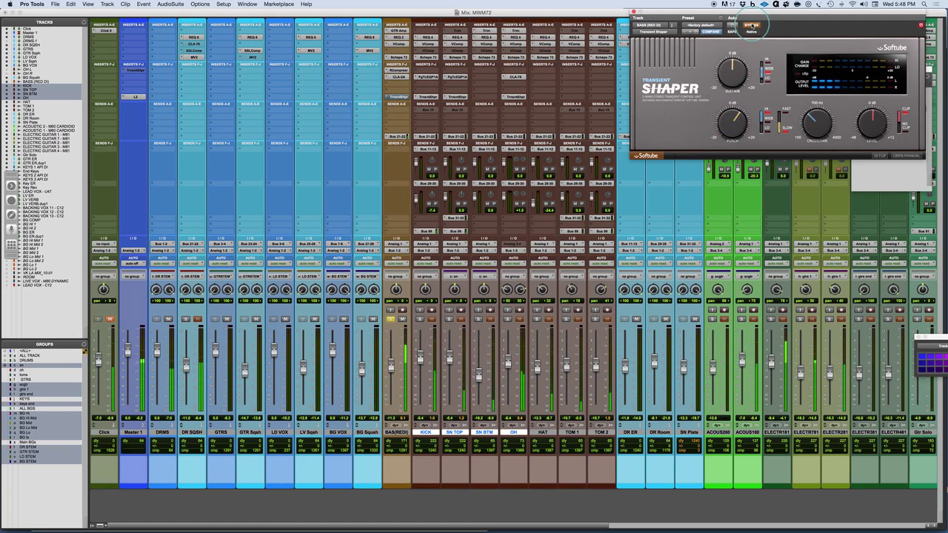
{"action": "left_click", "coordinate": [751, 26]}
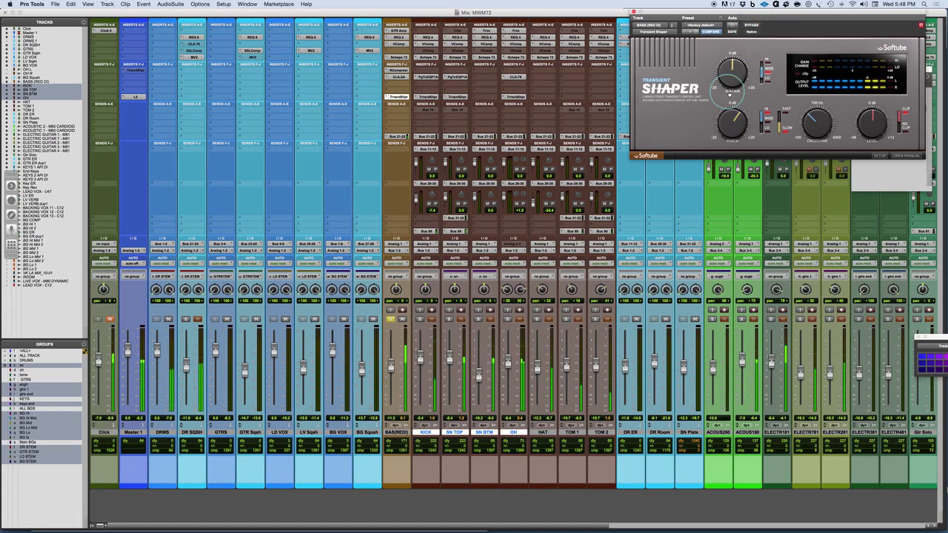
{"action": "left_click_drag", "start_coordinate": [732, 77], "coordinate": [729, 95]}
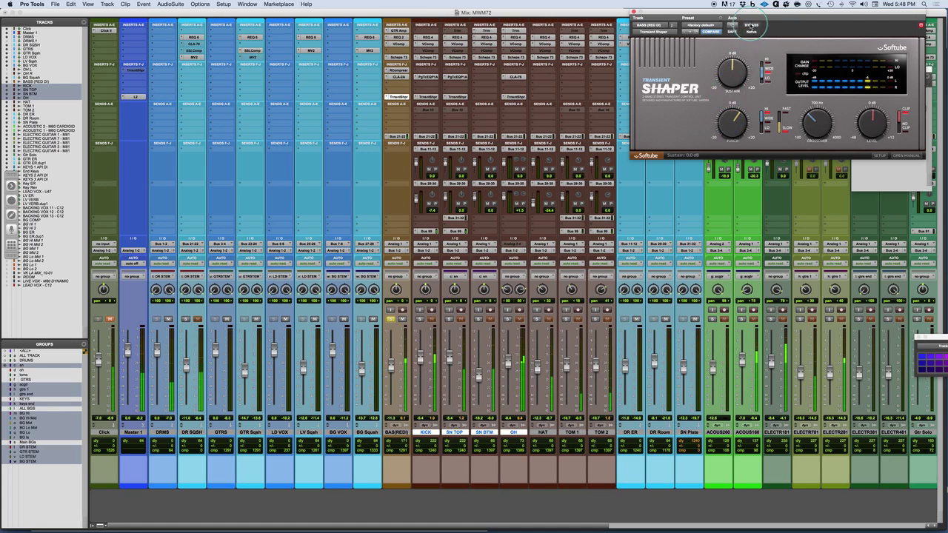
{"action": "left_click", "coordinate": [751, 26]}
{"action": "left_click", "coordinate": [750, 26]}
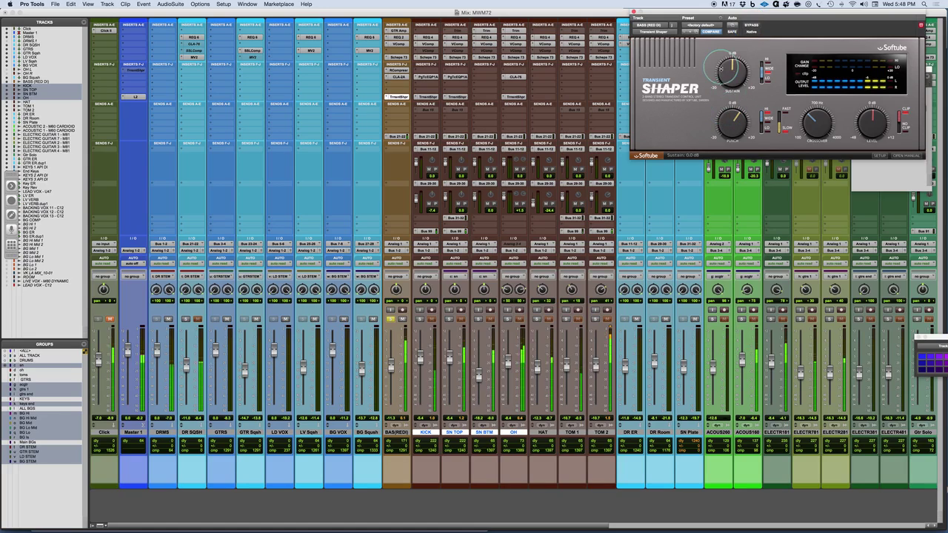
Switch the bass's sustain band to LO, reduce its sustain to about -2.4 dB and check it against bypass.
{"action": "left_click", "coordinate": [770, 80]}
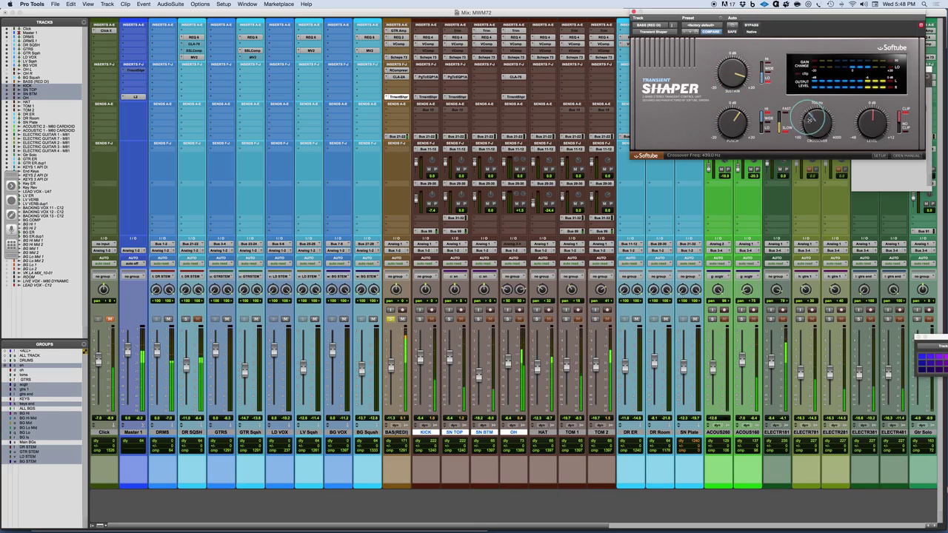
{"action": "left_click_drag", "start_coordinate": [731, 74], "coordinate": [731, 110]}
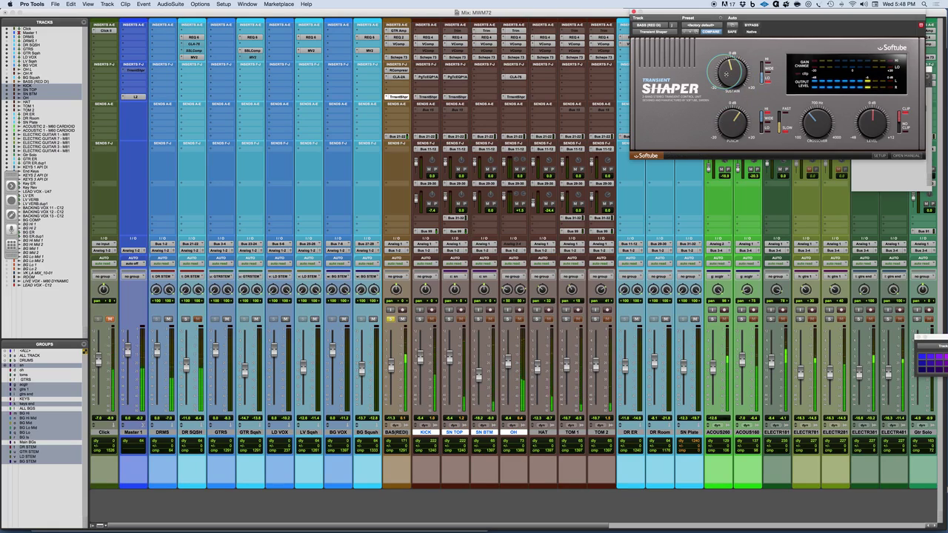
{"action": "left_click", "coordinate": [752, 26]}
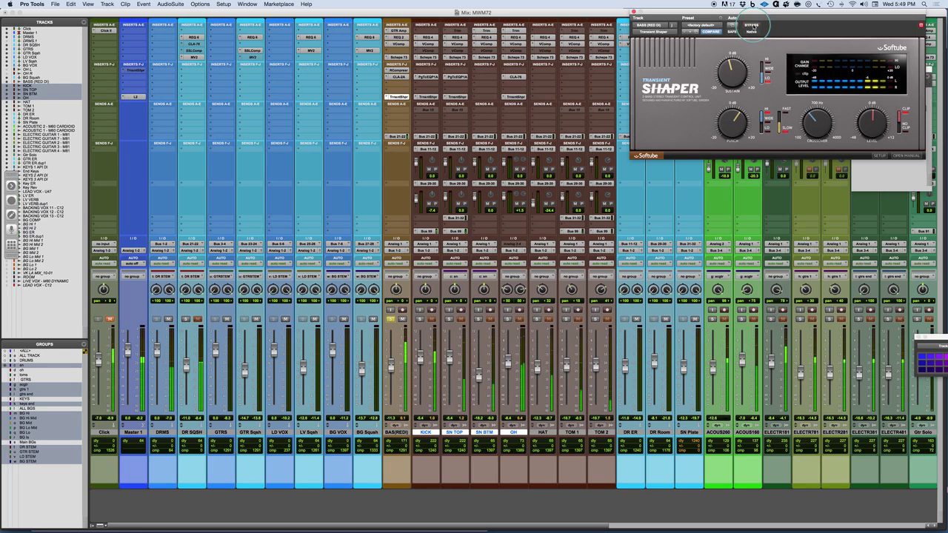
{"action": "left_click", "coordinate": [681, 172]}
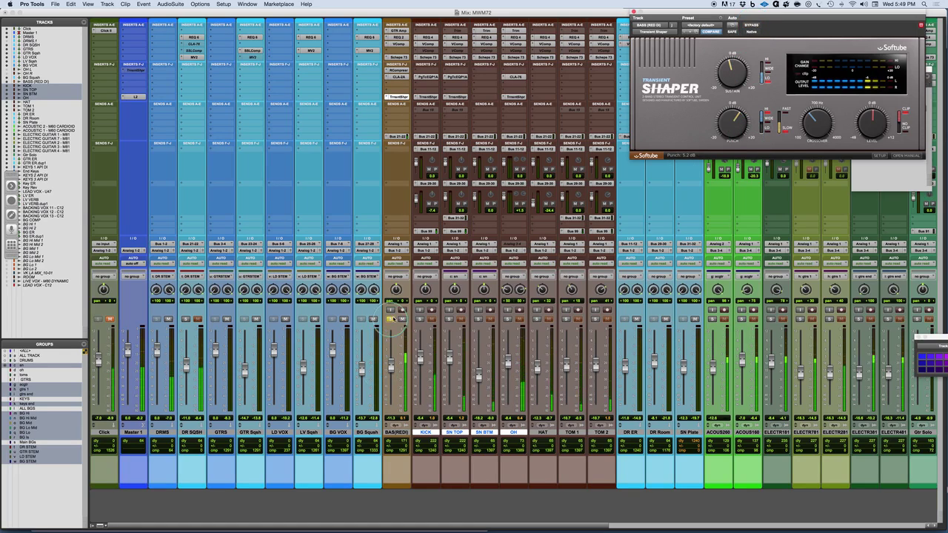
Solo the KICK, SN TOP, SN BTM and OH tracks together with the bass.
{"action": "left_click", "coordinate": [449, 320]}
{"action": "left_click", "coordinate": [476, 319]}
{"action": "left_click", "coordinate": [508, 320]}
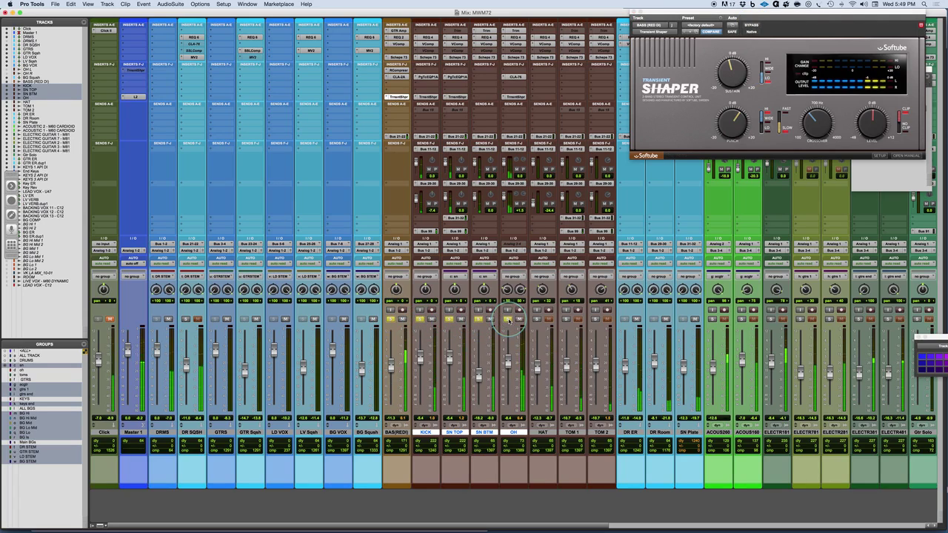
Compare the soloed bass and drums with only the bass's Transient Shaper bypassed and active.
{"action": "left_click", "coordinate": [407, 104]}
{"action": "mouse_move", "coordinate": [407, 104]}
{"action": "left_mouse_down"}
{"action": "mouse_move", "coordinate": [391, 92]}
{"action": "mouse_move", "coordinate": [397, 97]}
{"action": "left_mouse_up"}
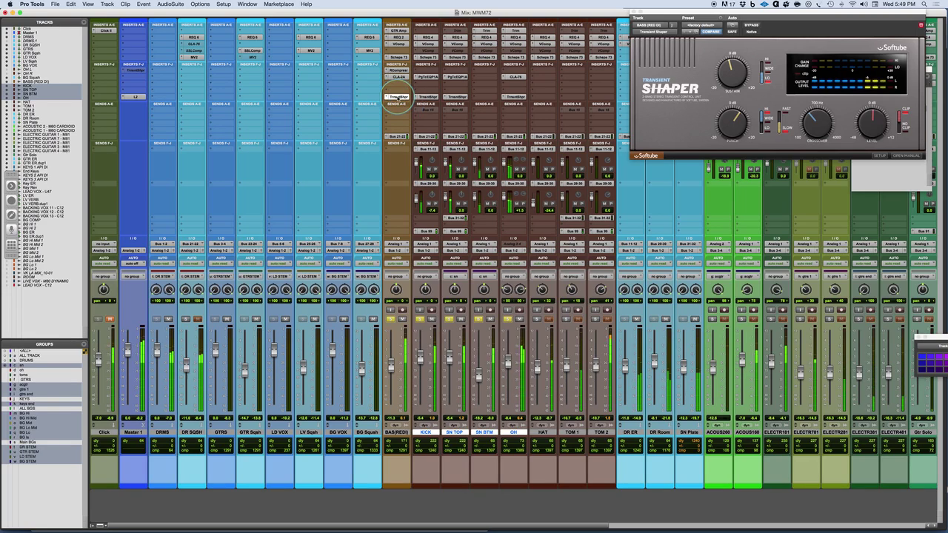
{"action": "left_click", "coordinate": [397, 97], "text": "super"}
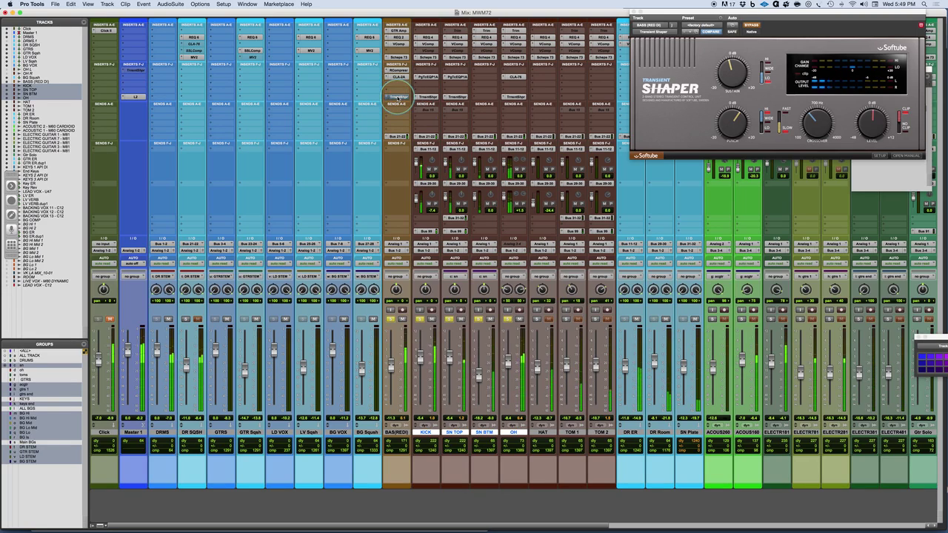
{"action": "left_click", "coordinate": [397, 97], "text": "super"}
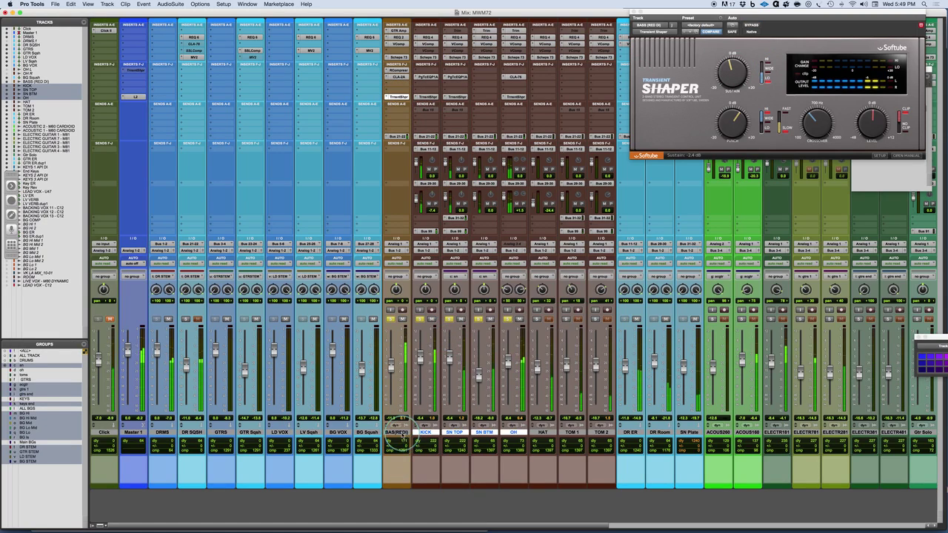
Add BAS(REDI) to the selected drum tracks and compare the mix with all their Transient Shapers bypassed and active.
{"action": "left_click", "coordinate": [426, 97]}
{"action": "left_click", "coordinate": [428, 97], "text": "alt+super"}
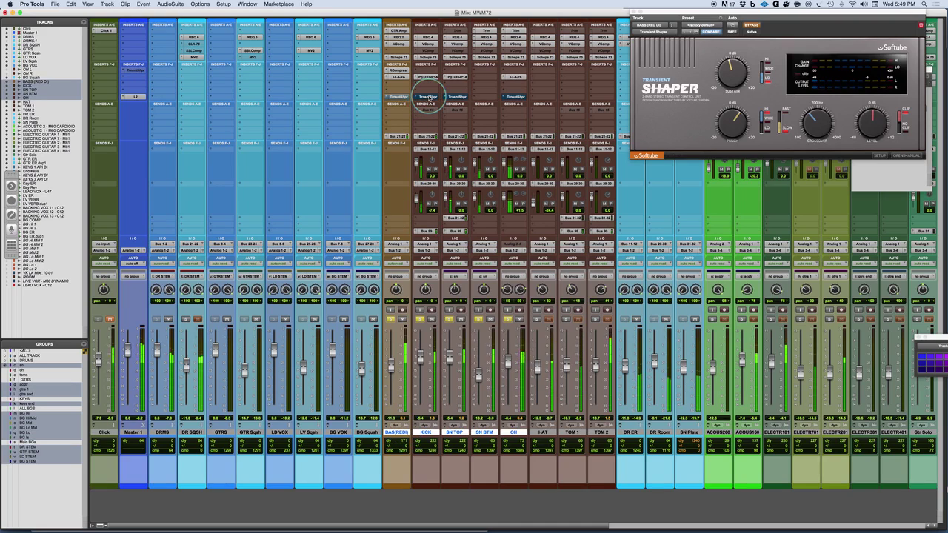
{"action": "left_click", "coordinate": [428, 97], "text": "alt+super"}
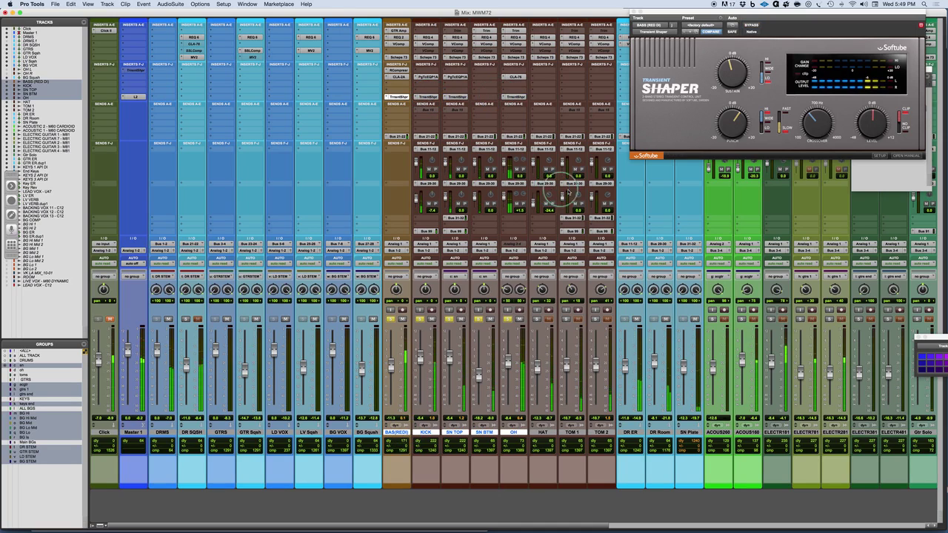
Recall window configuration 1, open the Transient Shaper on ACOUS160 and move its window clear of the guitar channels.
{"action": "key", "text": "KP_Decimal"}
{"action": "key", "text": "KP_1"}
{"action": "key", "text": "KP_Multiply"}
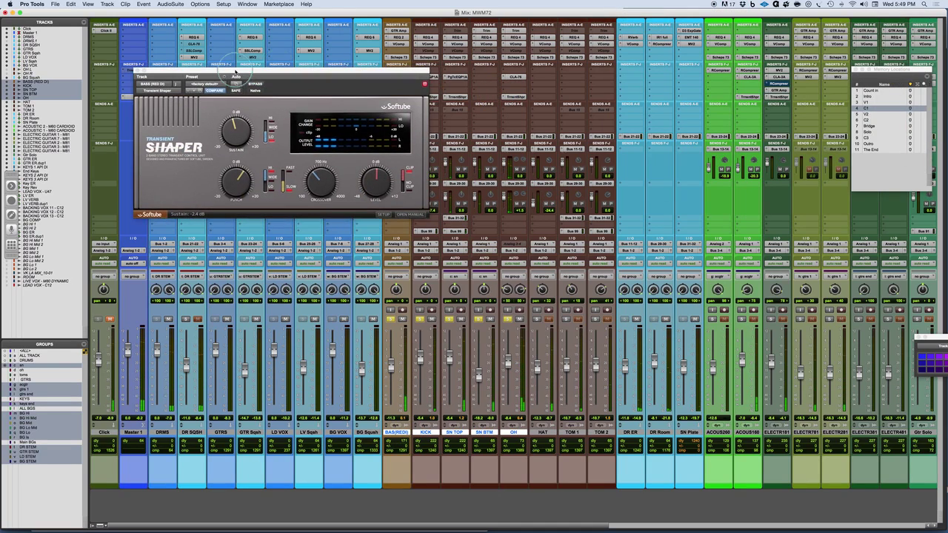
{"action": "left_click", "coordinate": [750, 96]}
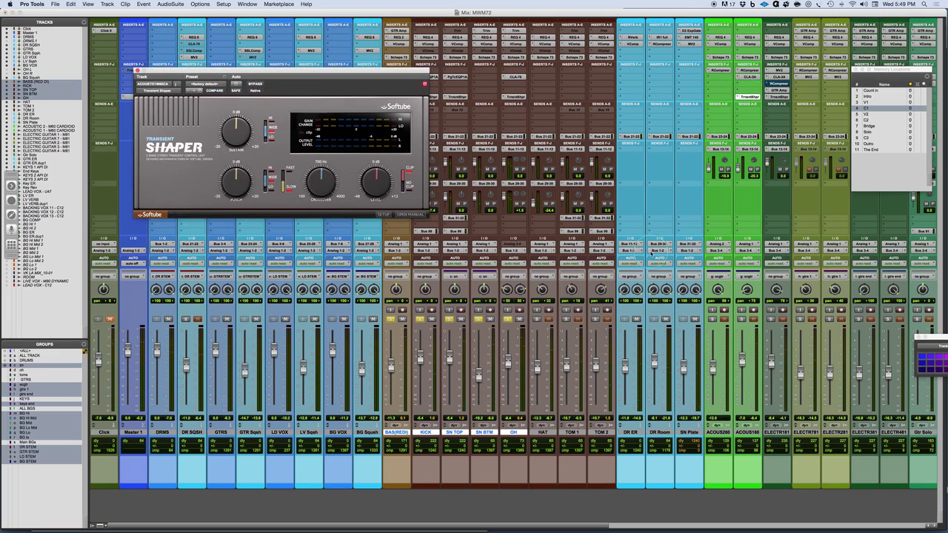
{"action": "scroll", "coordinate": [364, 68], "scroll_direction": "right", "scroll_amount": 3}
{"action": "scroll", "coordinate": [364, 69], "scroll_direction": "right", "scroll_amount": 1}
{"action": "left_click_drag", "start_coordinate": [370, 73], "coordinate": [444, 73]}
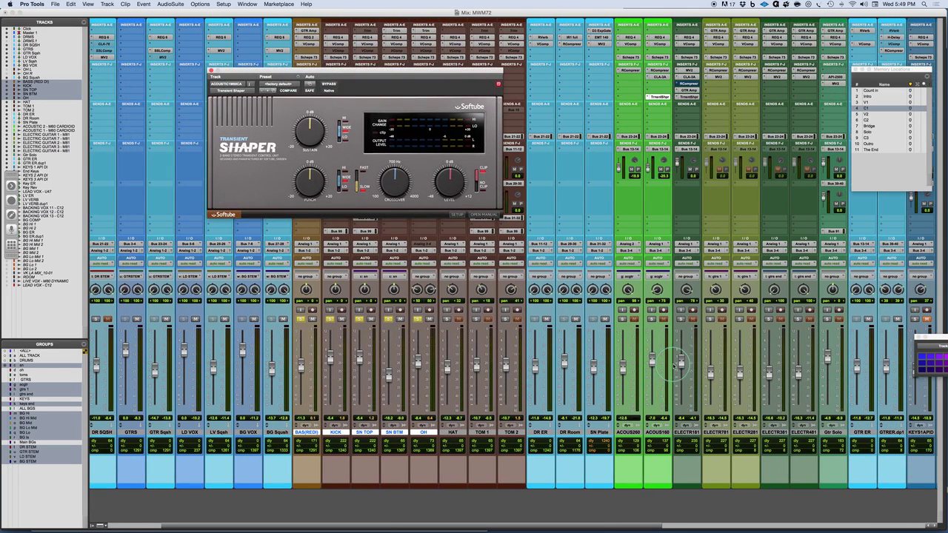
{"action": "scroll", "coordinate": [655, 348], "scroll_direction": "right", "scroll_amount": 6}
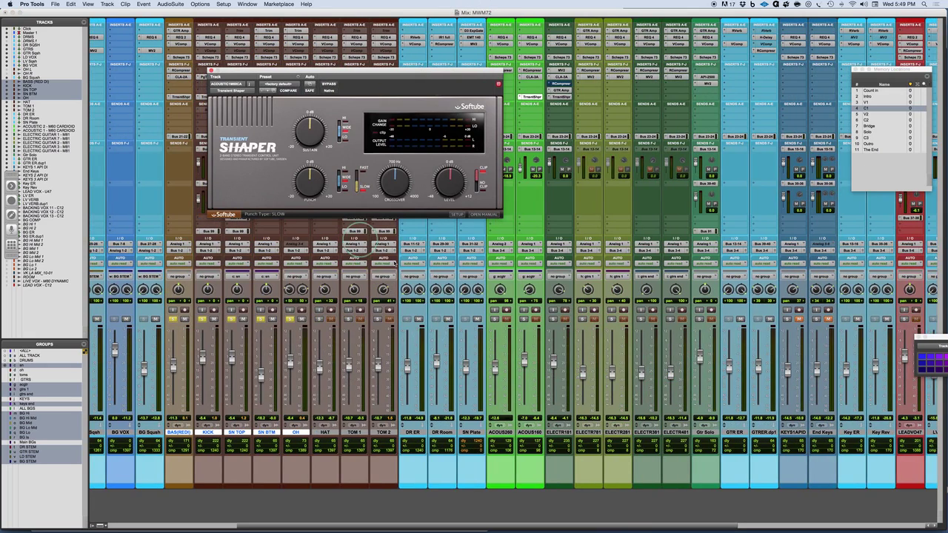
Set the soloed ACOUS160's punch to about 3.6 dB, LO-band sustain to about -2.4 dB and crossover to about 421 Hz, comparing against bypass.
{"action": "key", "text": "space"}
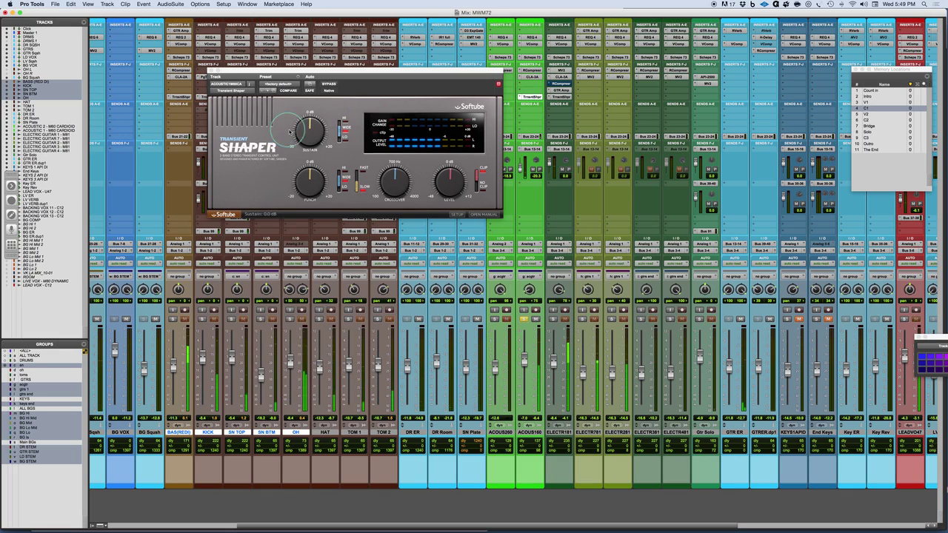
{"action": "left_click_drag", "start_coordinate": [309, 180], "coordinate": [306, 182]}
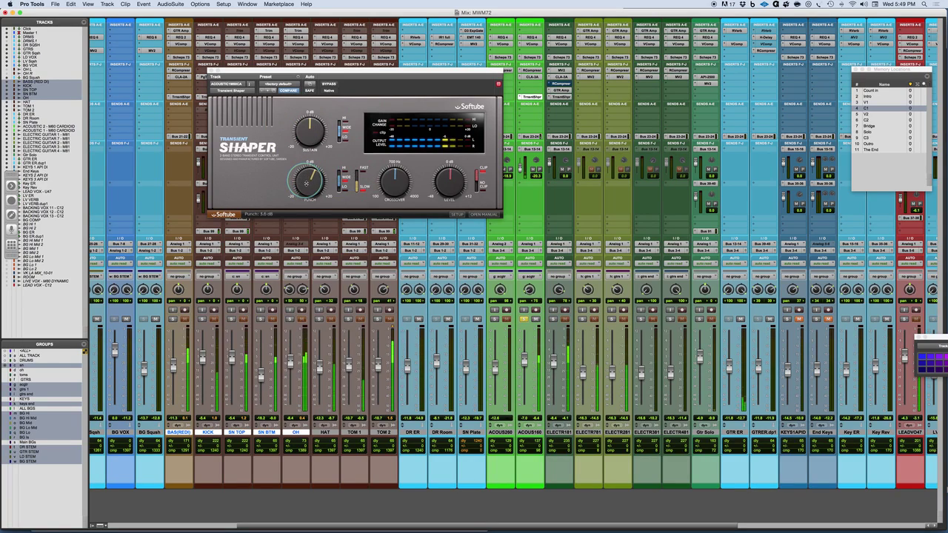
{"action": "left_click", "coordinate": [344, 137]}
{"action": "left_click_drag", "start_coordinate": [308, 132], "coordinate": [308, 138]}
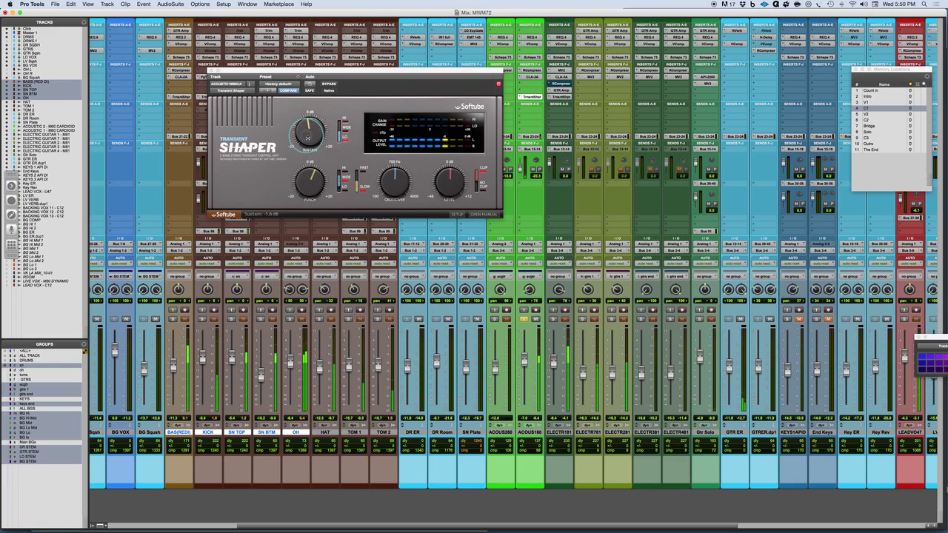
{"action": "left_click_drag", "start_coordinate": [382, 181], "coordinate": [379, 187]}
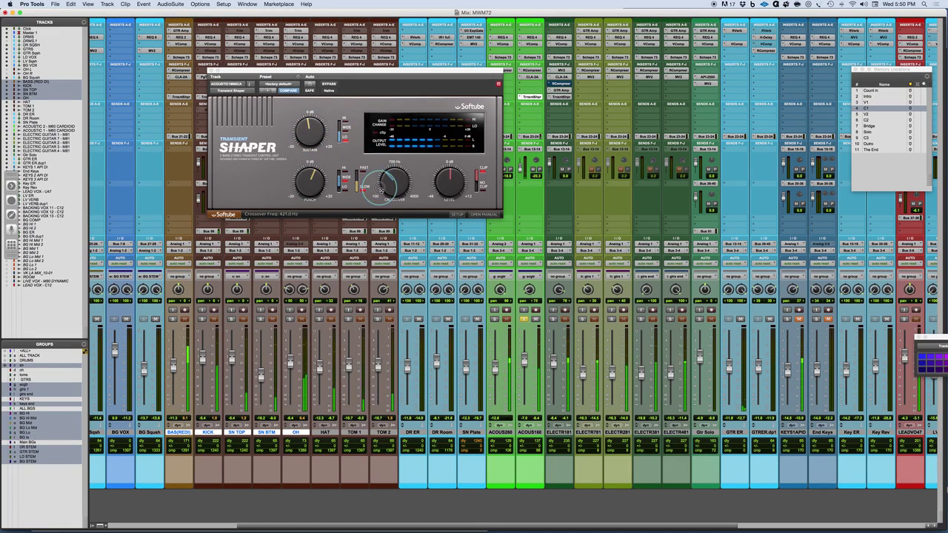
{"action": "mouse_move", "coordinate": [308, 135]}
{"action": "left_mouse_down"}
{"action": "mouse_move", "coordinate": [307, 109]}
{"action": "mouse_move", "coordinate": [306, 133]}
{"action": "left_mouse_up"}
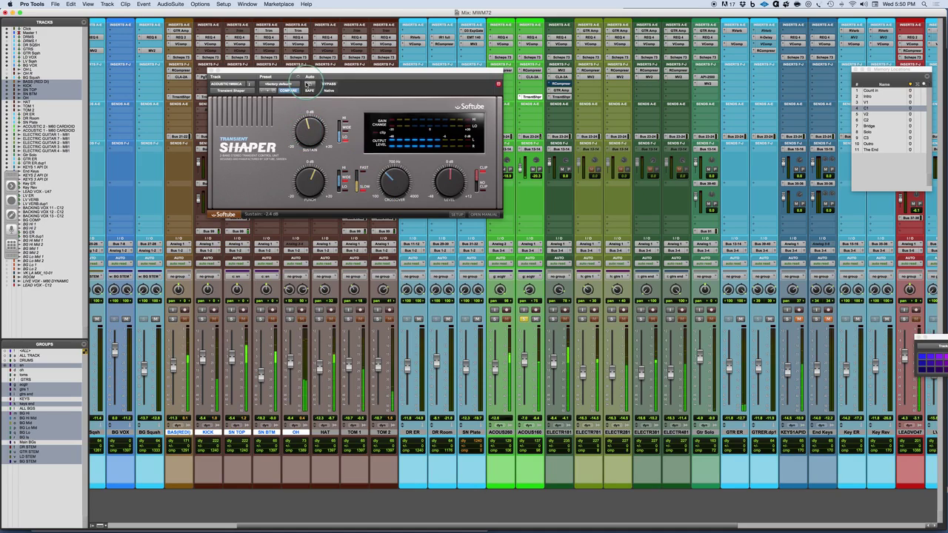
{"action": "left_click", "coordinate": [329, 83]}
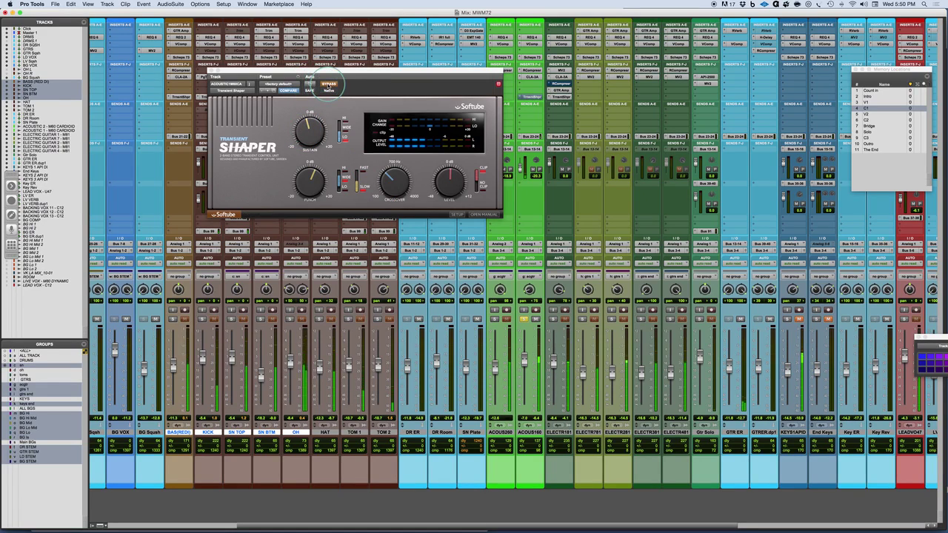
{"action": "left_click", "coordinate": [328, 84]}
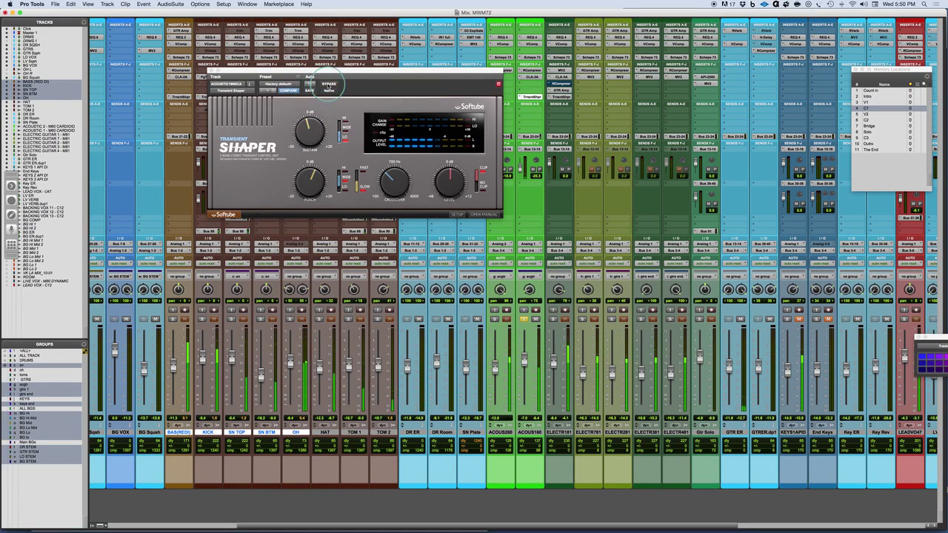
Solo ELECTR181 along with ACOUS160 and copy the acoustic guitar's Transient Shaper onto it.
{"action": "left_click", "coordinate": [552, 318]}
{"action": "left_click", "coordinate": [530, 97]}
{"action": "left_click", "coordinate": [562, 97]}
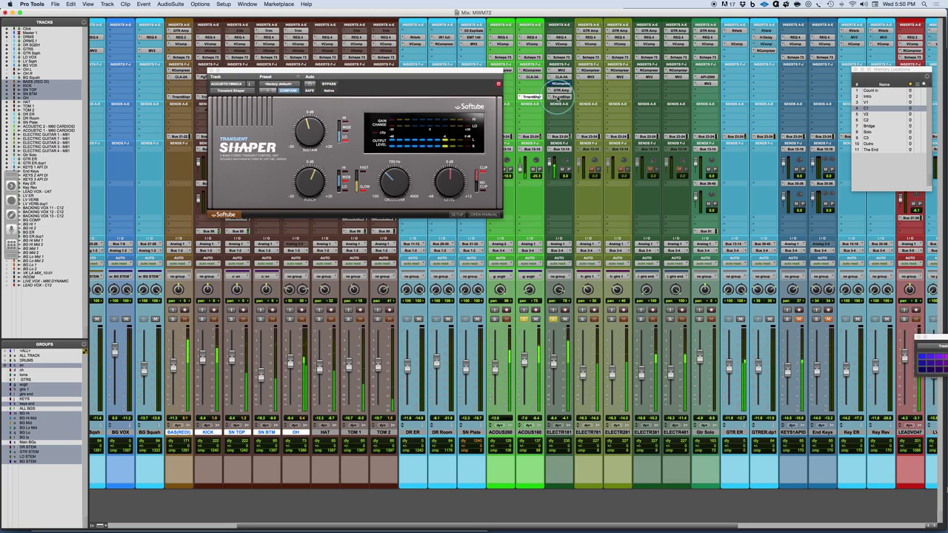
Play from the Intro memory location and compare ELECTR181 with its Transient Shaper bypassed and active.
{"action": "left_click", "coordinate": [871, 91]}
{"action": "left_click", "coordinate": [870, 96]}
{"action": "key", "text": "space"}
{"action": "left_click", "coordinate": [560, 98]}
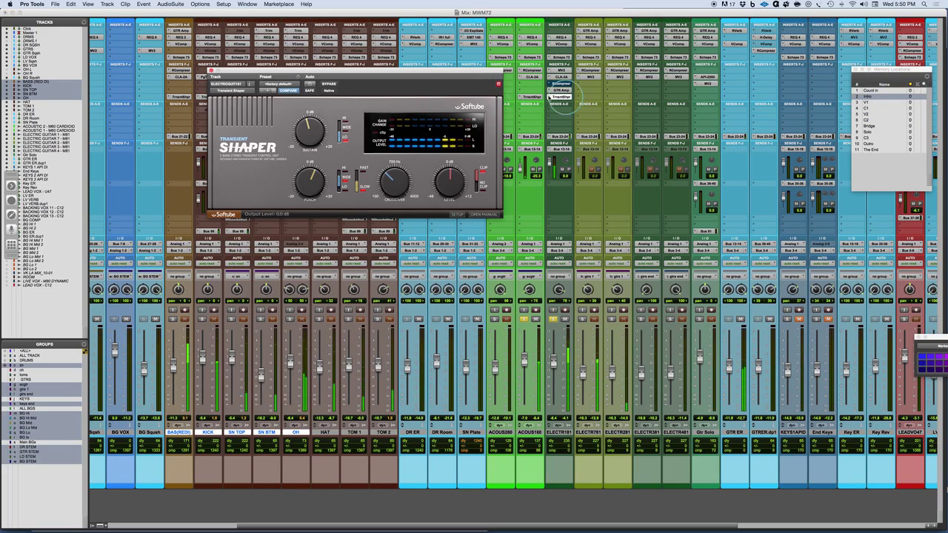
{"action": "left_click", "coordinate": [329, 83]}
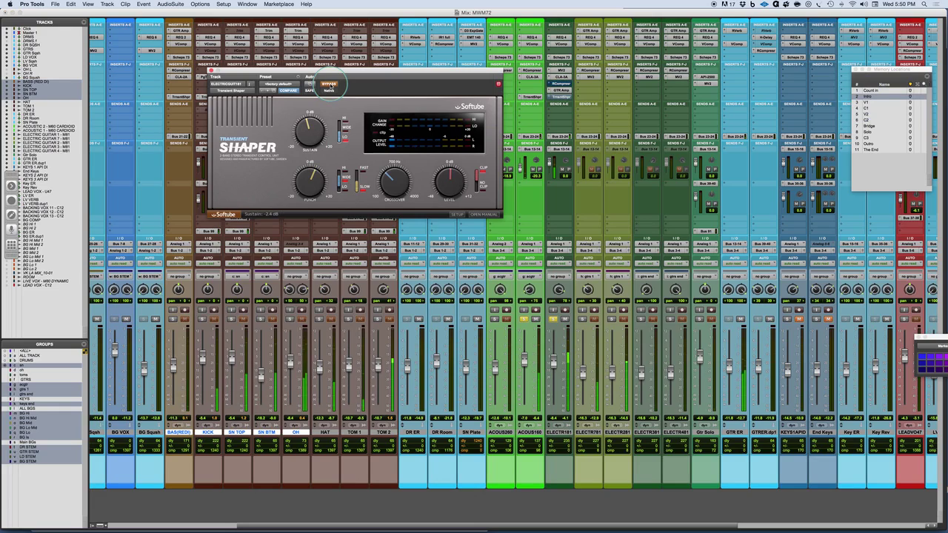
{"action": "left_click", "coordinate": [330, 83]}
Set ELECTR181's punch band to WIDE, its punch to about 3.8 dB and its sustain to about -3 dB.
{"action": "left_click", "coordinate": [342, 176]}
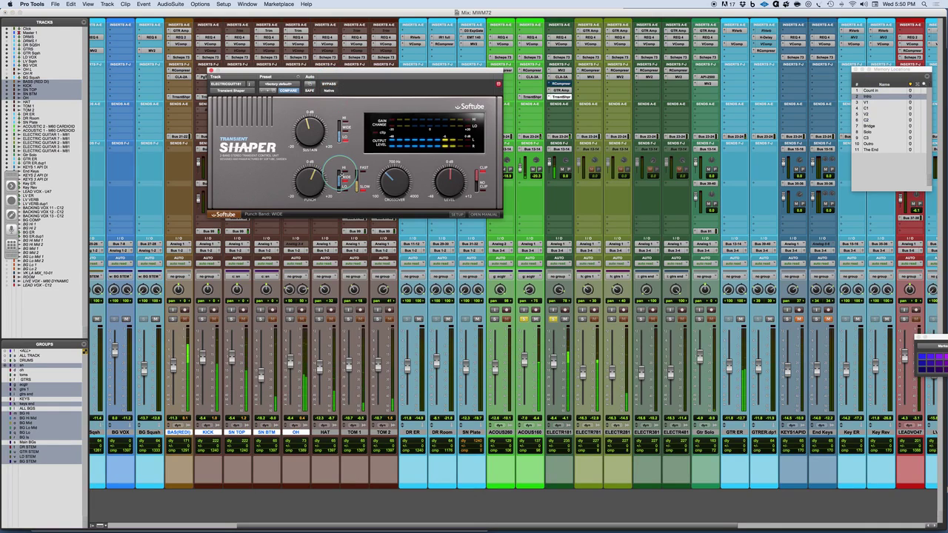
{"action": "left_click_drag", "start_coordinate": [308, 178], "coordinate": [309, 180]}
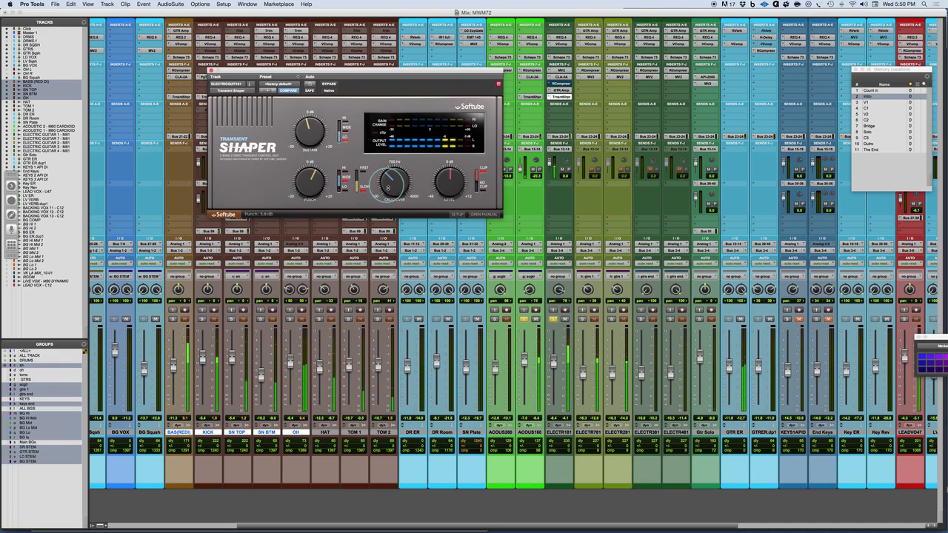
{"action": "left_click", "coordinate": [303, 127]}
{"action": "left_click_drag", "start_coordinate": [303, 127], "coordinate": [303, 130]}
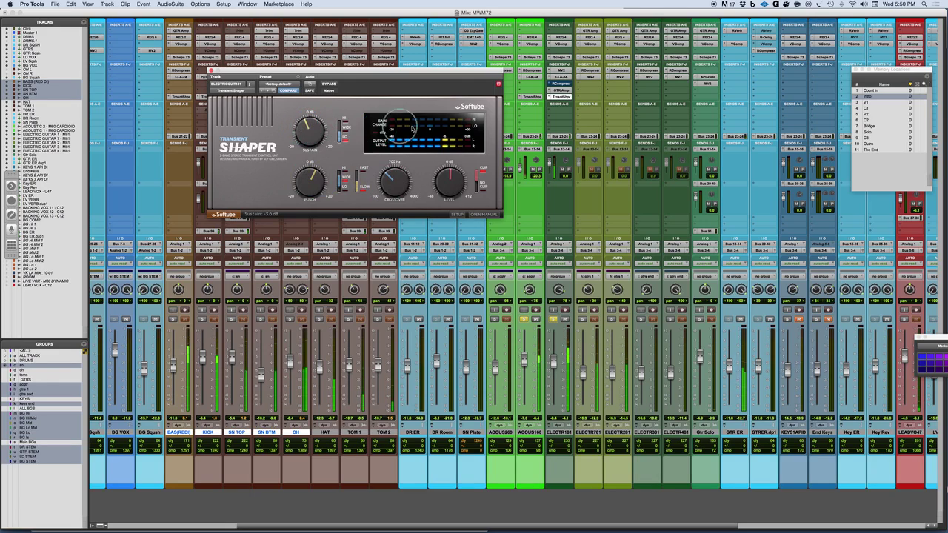
Set ACOUS160's sustain to about -3.2 dB, select it with ELECTR181 and compare both Transient Shapers bypassed and active.
{"action": "left_click", "coordinate": [533, 96]}
{"action": "left_click", "coordinate": [304, 127]}
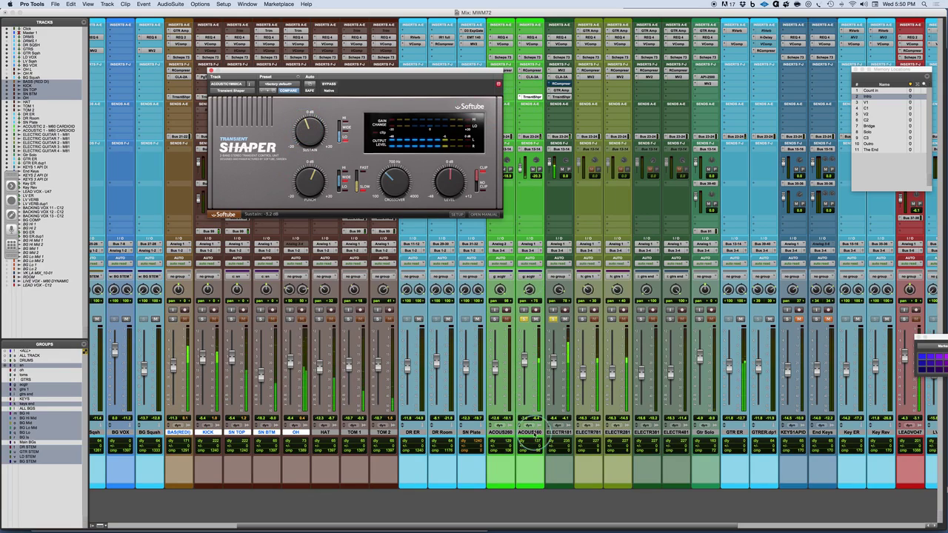
{"action": "left_click_drag", "start_coordinate": [530, 431], "coordinate": [557, 433]}
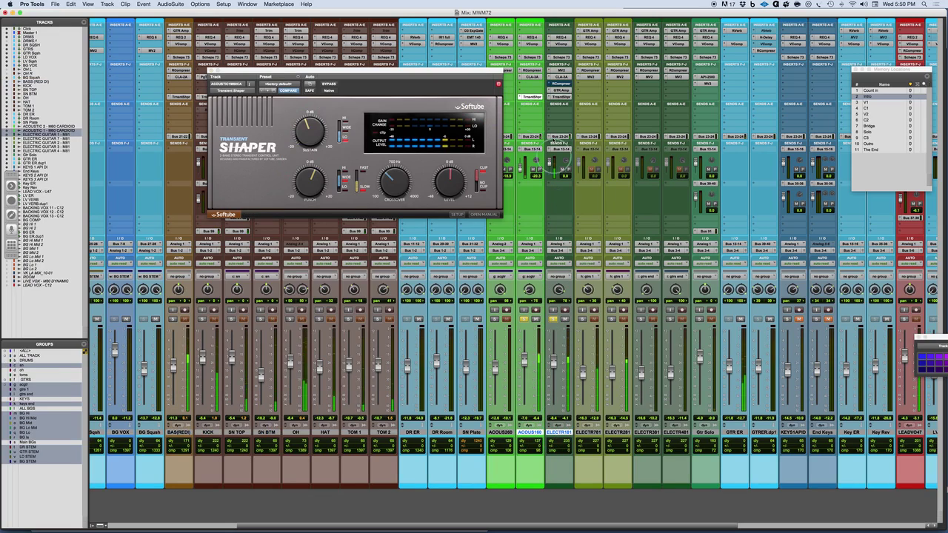
{"action": "left_click", "coordinate": [532, 97]}
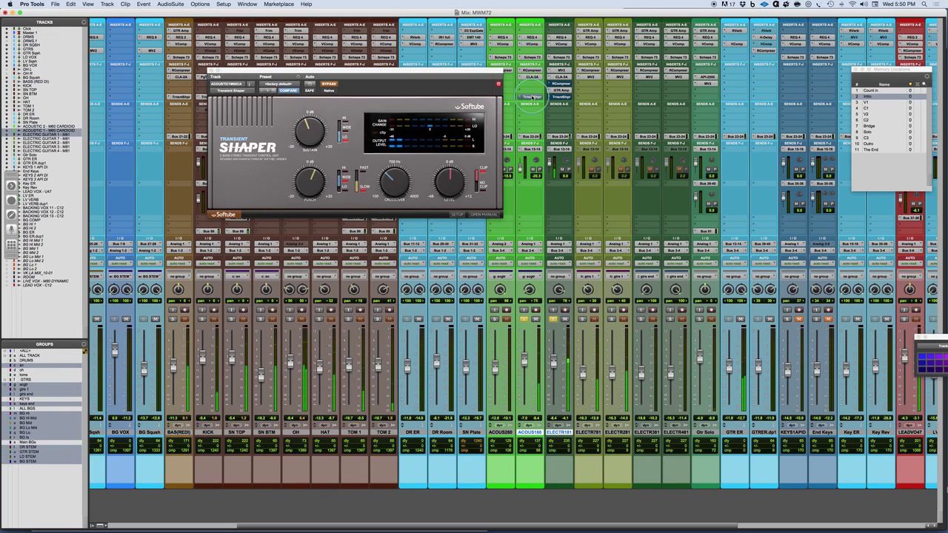
{"action": "left_click", "coordinate": [531, 97]}
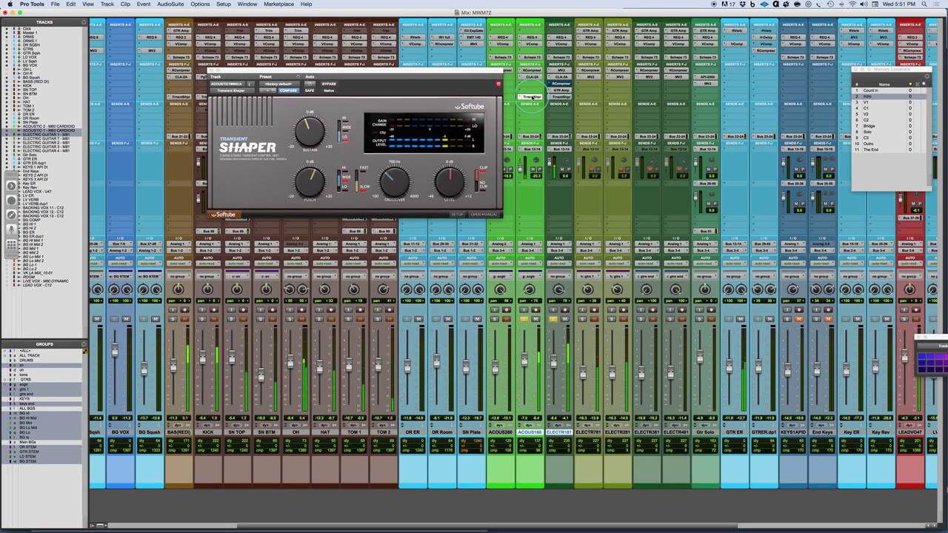
Extend the track selection to BASS(REDI) and solo the drum and bass tracks along with the soloed guitars.
{"action": "left_click", "coordinate": [180, 432], "text": "shift"}
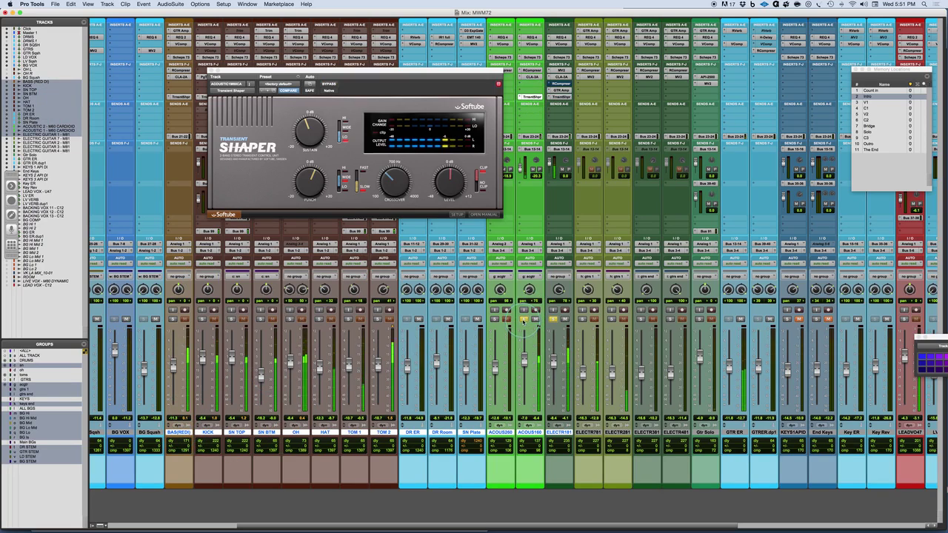
{"action": "left_click", "coordinate": [377, 319]}
{"action": "left_click", "coordinate": [319, 319]}
{"action": "left_click", "coordinate": [289, 319]}
{"action": "left_click", "coordinate": [259, 319]}
{"action": "left_click", "coordinate": [233, 319]}
{"action": "left_click", "coordinate": [202, 319]}
{"action": "left_click", "coordinate": [173, 319]}
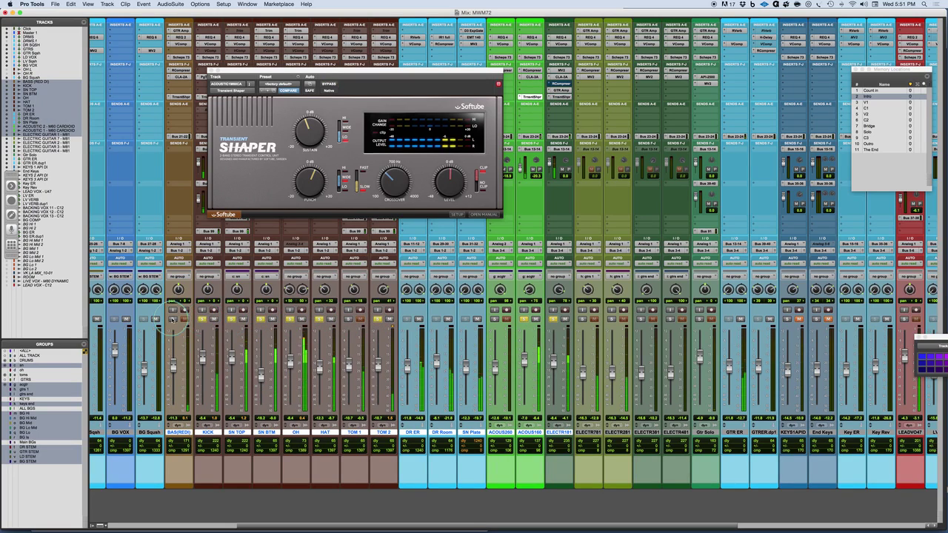
Compare the selected tracks with their Transient Shapers bypassed and active, and move the plug-in window lower over the mixer.
{"action": "left_click", "coordinate": [180, 97], "text": "super"}
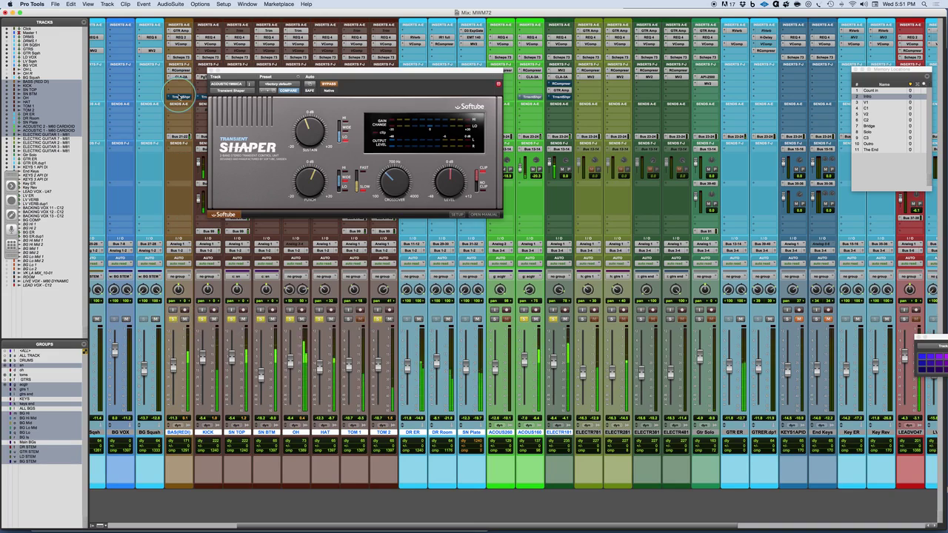
{"action": "left_click", "coordinate": [180, 96], "text": "super"}
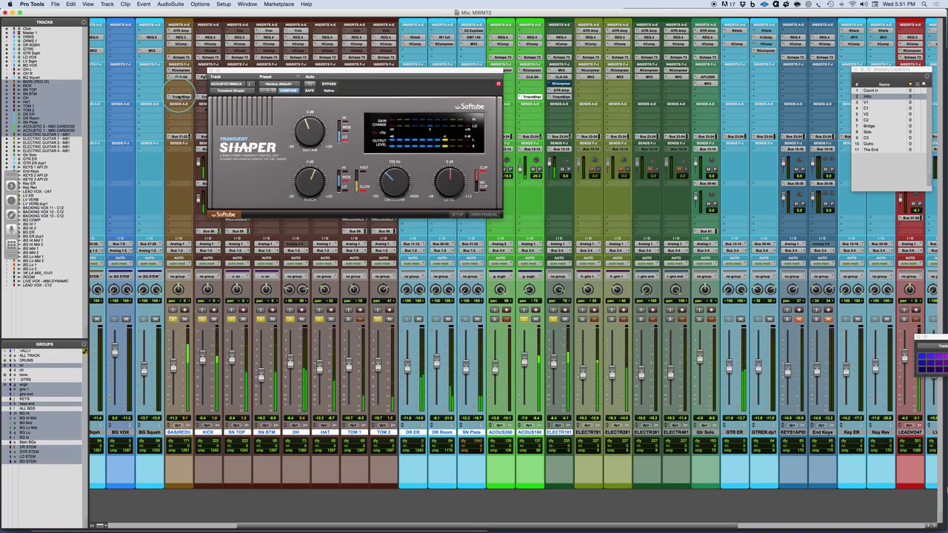
{"action": "left_click_drag", "start_coordinate": [368, 72], "coordinate": [377, 162]}
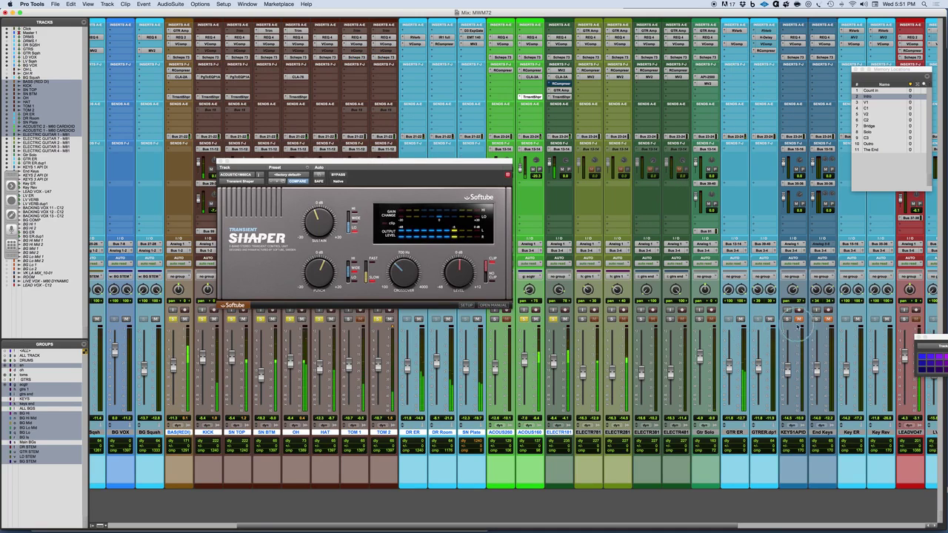
Solo only LEADVO47 and insert a Transient Shaper below its existing inserts.
{"action": "scroll", "coordinate": [800, 324], "scroll_direction": "right", "scroll_amount": 2}
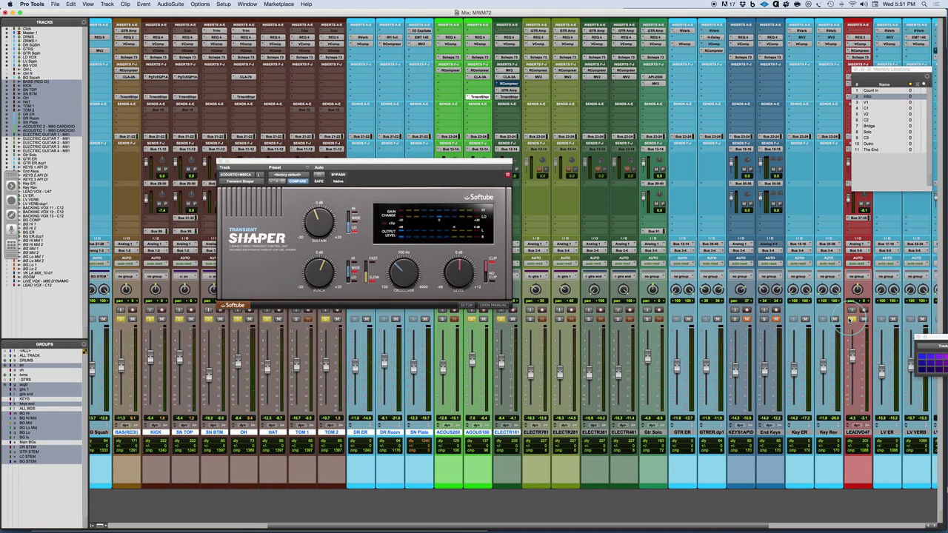
{"action": "left_click", "coordinate": [850, 319]}
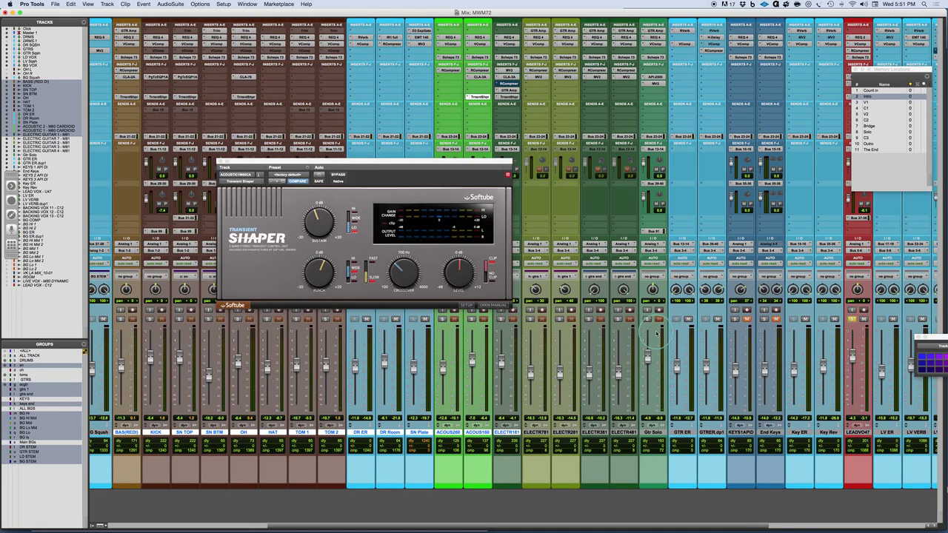
{"action": "scroll", "coordinate": [657, 334], "scroll_direction": "right", "scroll_amount": 4}
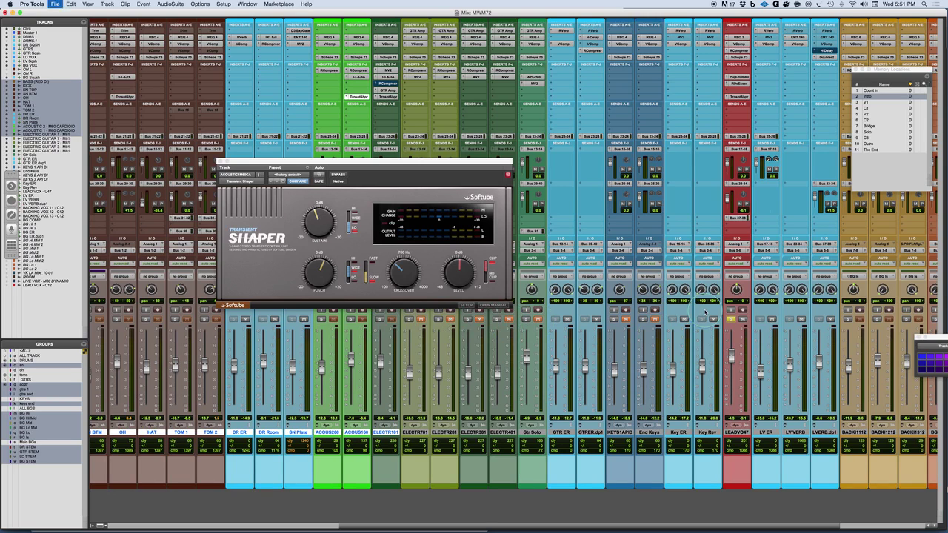
{"action": "scroll", "coordinate": [741, 319], "scroll_direction": "right", "scroll_amount": 3}
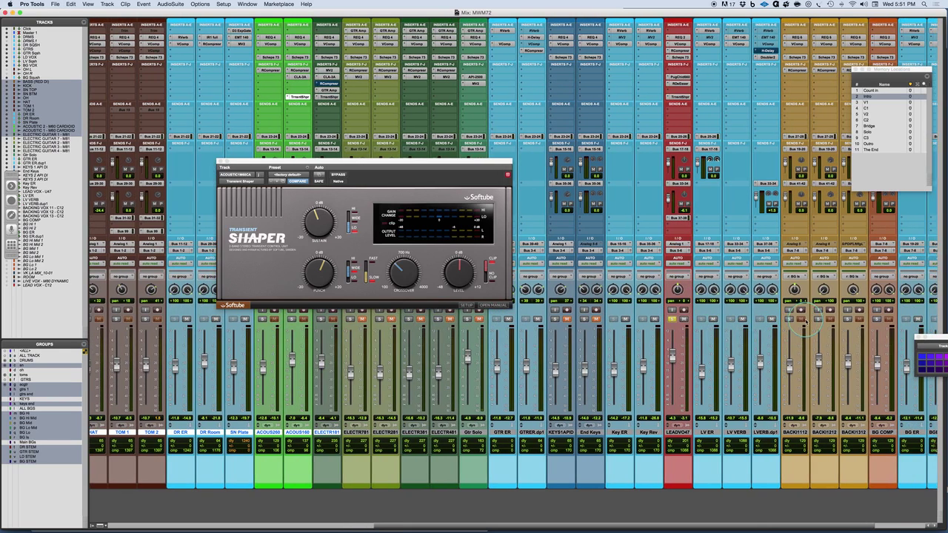
{"action": "left_click", "coordinate": [678, 97]}
{"action": "left_click_drag", "start_coordinate": [442, 166], "coordinate": [517, 164]}
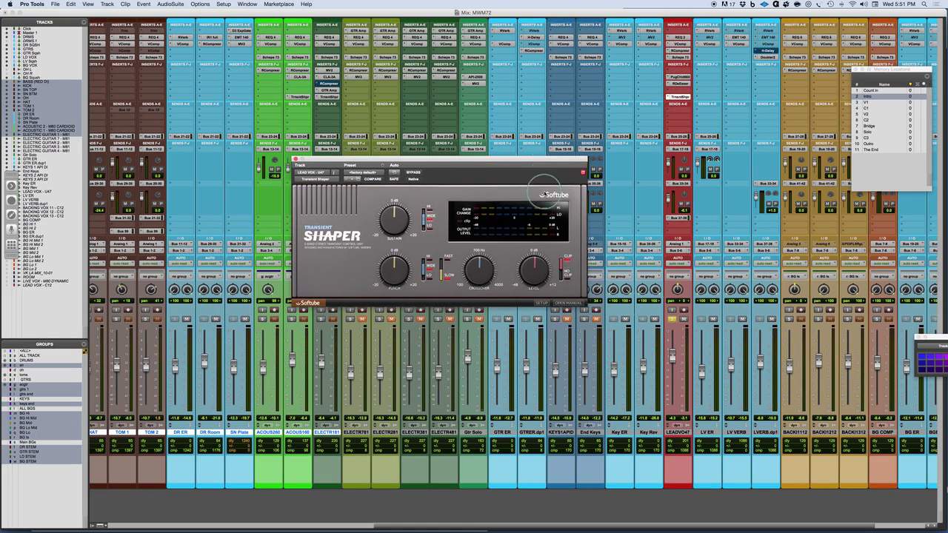
Play from the V1 memory location and set LEADVO47's sustain band to HI, crossover to 2000 Hz and sustain to about 6.6 dB.
{"action": "left_click", "coordinate": [870, 103]}
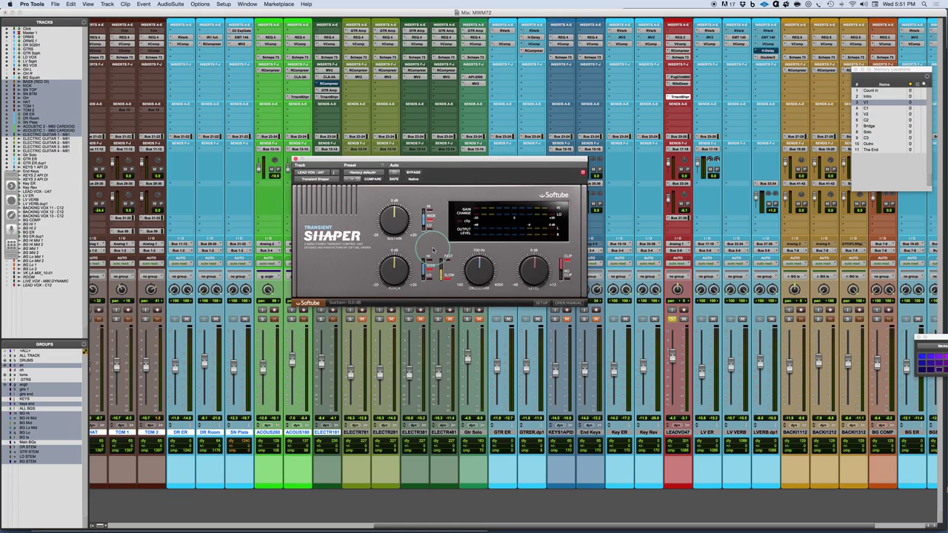
{"action": "key", "text": "space"}
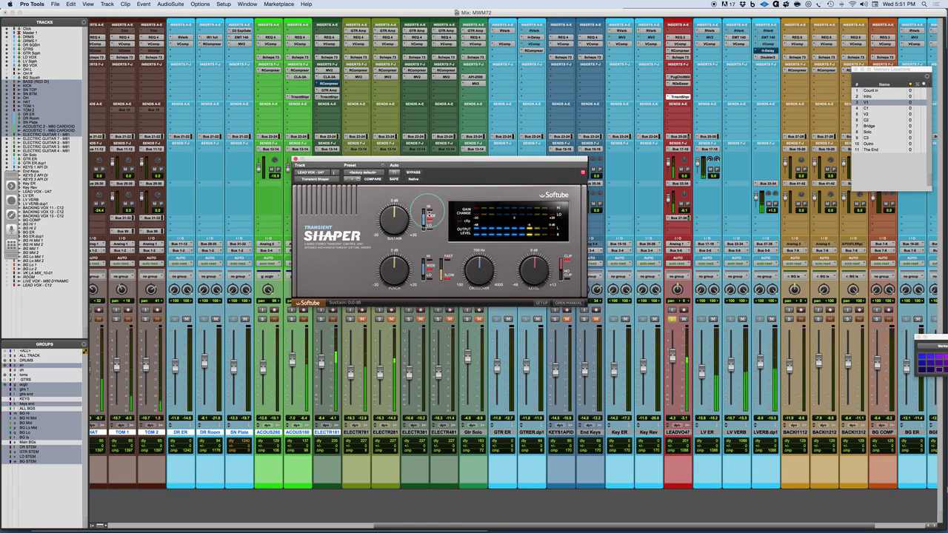
{"action": "left_click", "coordinate": [427, 210]}
{"action": "left_click_drag", "start_coordinate": [393, 220], "coordinate": [390, 198]}
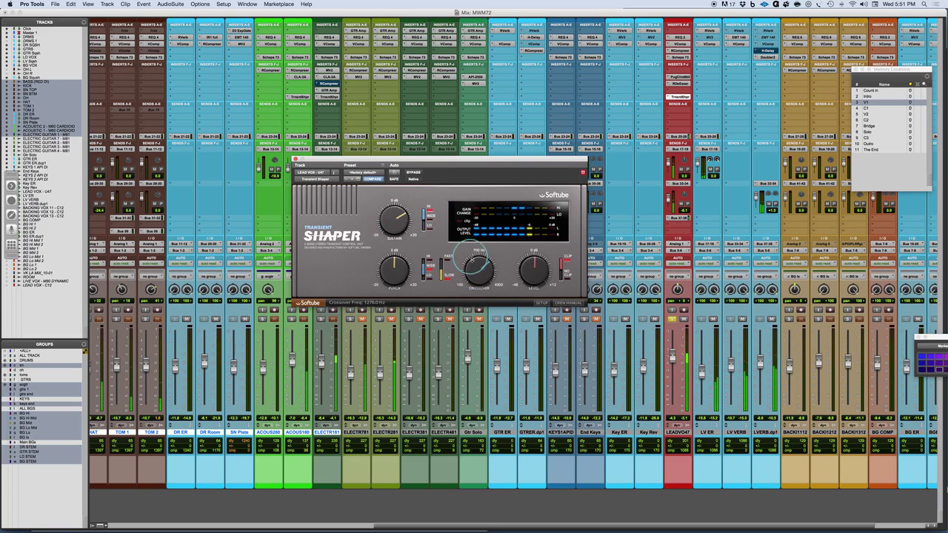
{"action": "left_click_drag", "start_coordinate": [471, 273], "coordinate": [468, 252]}
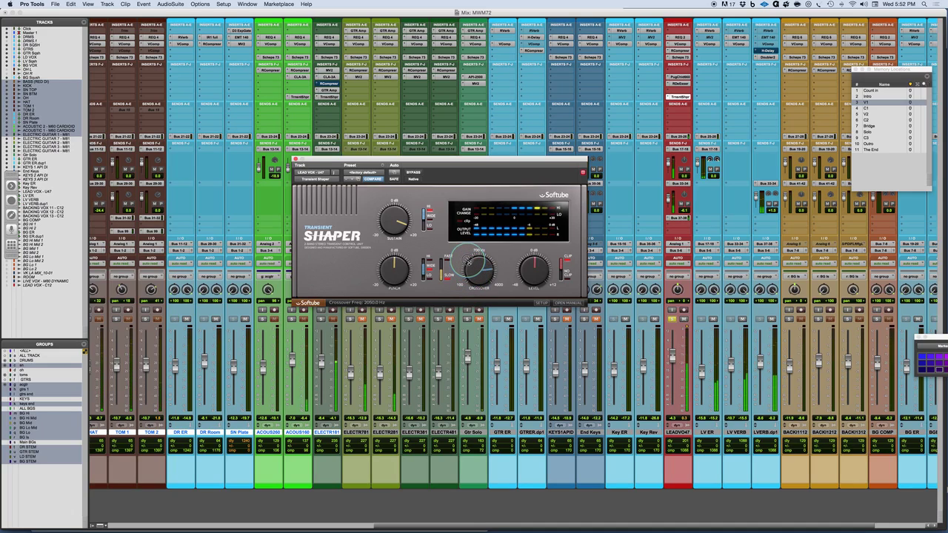
{"action": "left_click_drag", "start_coordinate": [385, 213], "coordinate": [396, 232]}
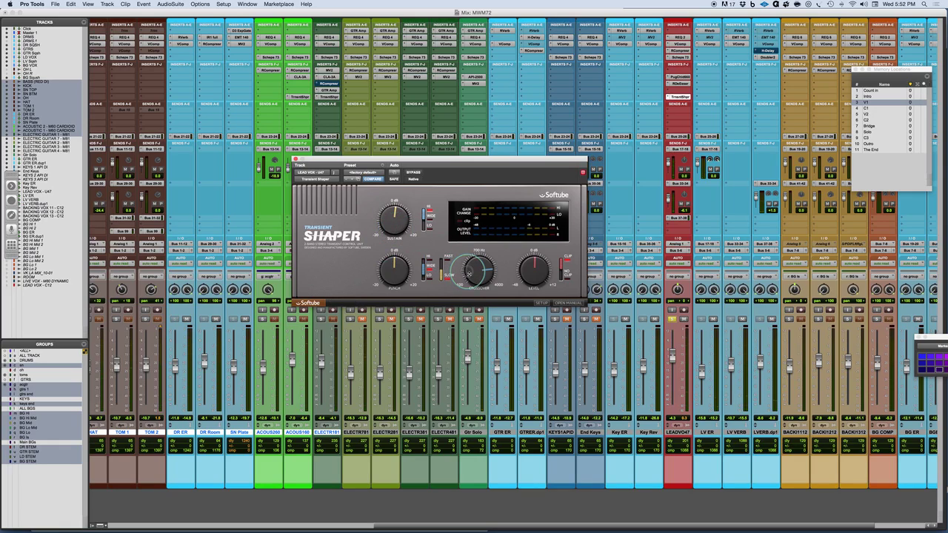
{"action": "left_click_drag", "start_coordinate": [468, 268], "coordinate": [505, 263]}
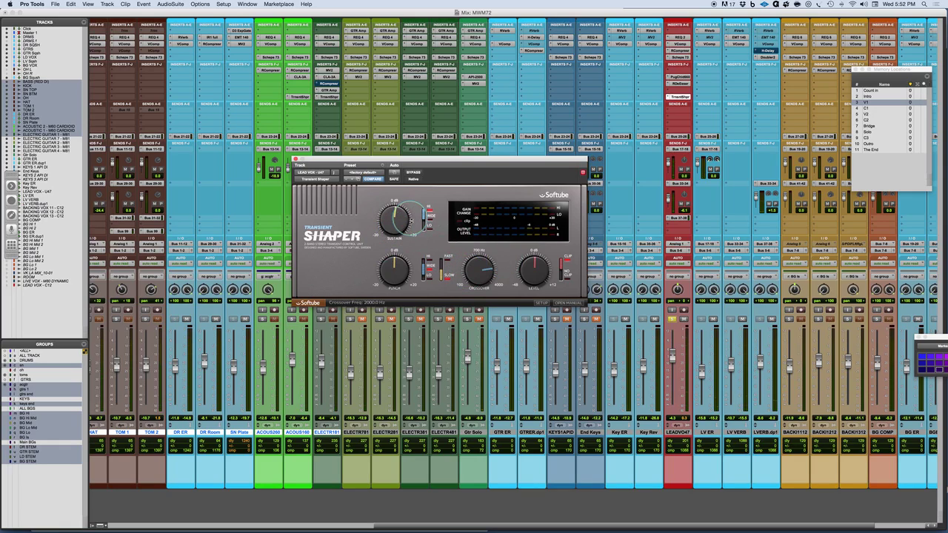
{"action": "left_click_drag", "start_coordinate": [406, 217], "coordinate": [429, 236]}
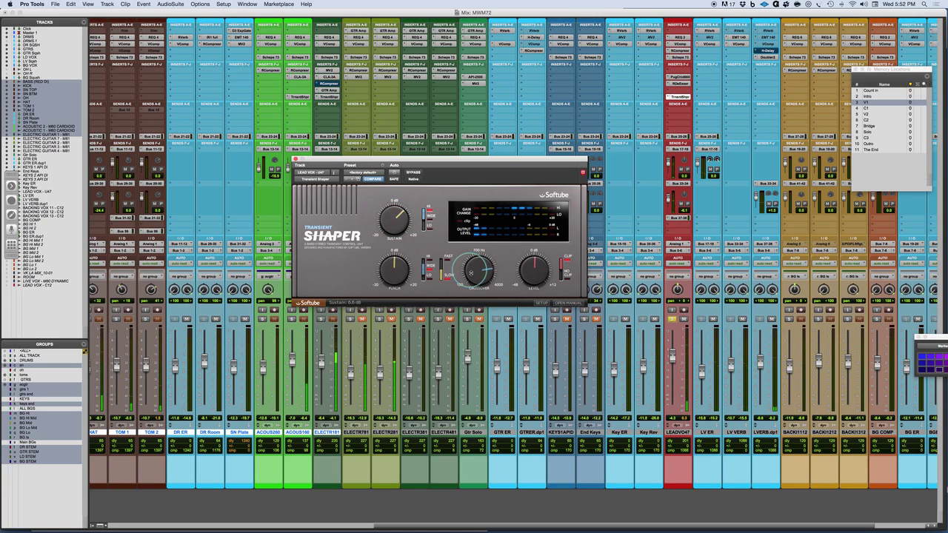
Raise LEADVO47's crossover to 4000 Hz and sustain to about 11.6 dB, comparing against bypass.
{"action": "left_click_drag", "start_coordinate": [470, 273], "coordinate": [473, 265]}
{"action": "left_click_drag", "start_coordinate": [382, 220], "coordinate": [381, 214]}
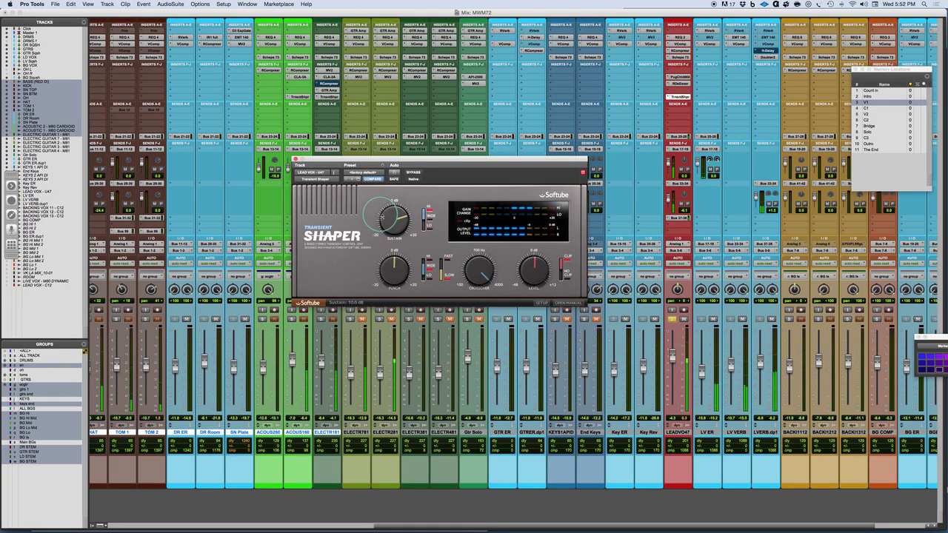
{"action": "left_click", "coordinate": [413, 173]}
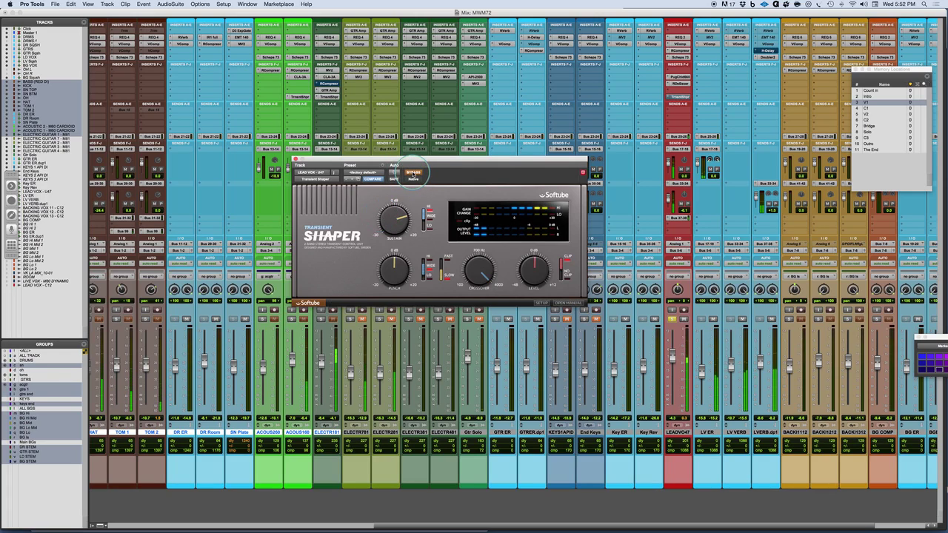
{"action": "left_click", "coordinate": [412, 173]}
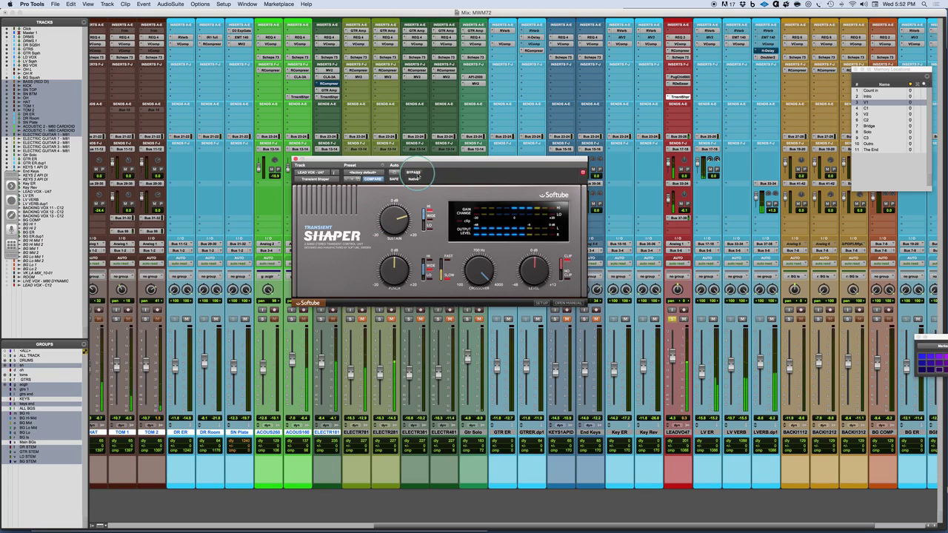
{"action": "left_click_drag", "start_coordinate": [395, 220], "coordinate": [396, 216]}
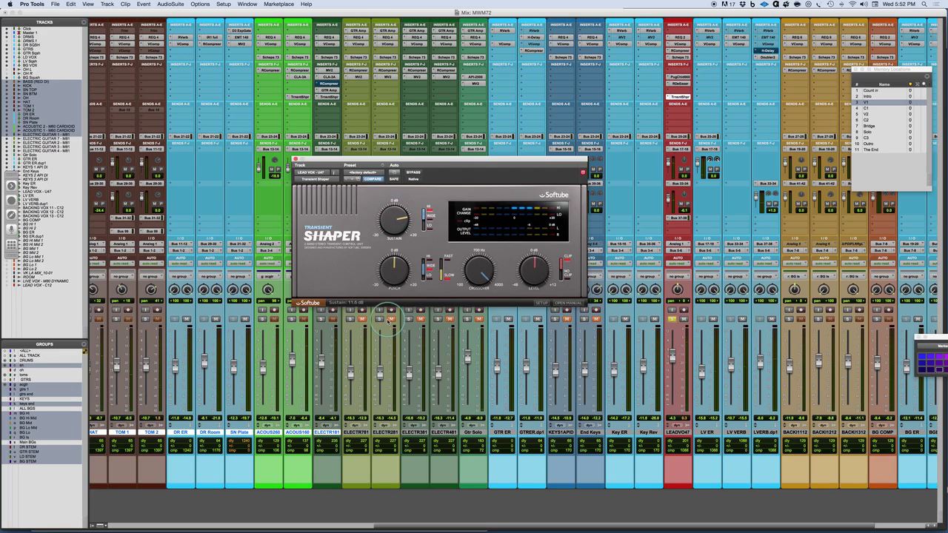
Set LEADVO47's punch band to LO and punch to about -2.8 dB, comparing against bypass.
{"action": "left_click", "coordinate": [428, 273]}
{"action": "left_click_drag", "start_coordinate": [393, 268], "coordinate": [393, 275]}
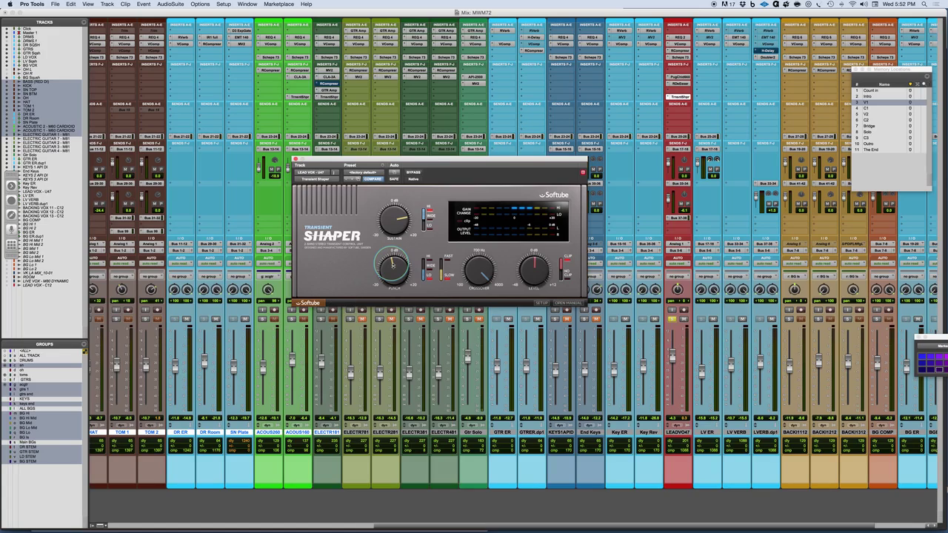
{"action": "left_click_drag", "start_coordinate": [393, 267], "coordinate": [393, 272]}
{"action": "left_click", "coordinate": [412, 173]}
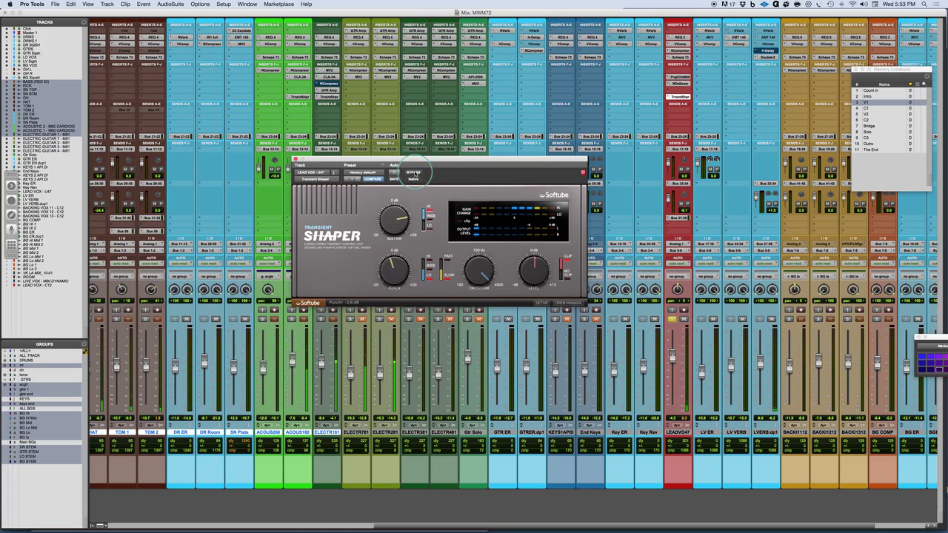
{"action": "left_click", "coordinate": [413, 173]}
{"action": "left_click", "coordinate": [413, 173]}
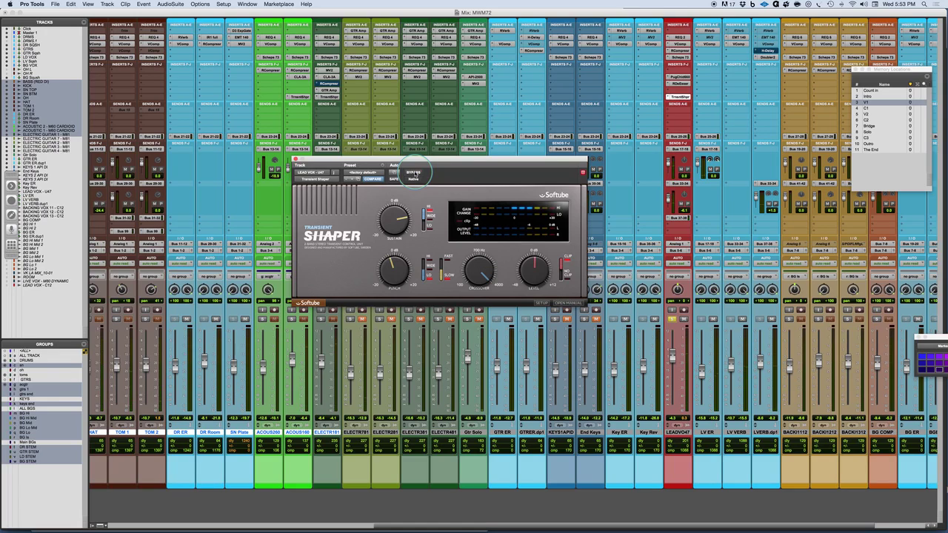
Reset LEADVO47's punch to 0 dB and switch the Transient Shaper's output to NO CLIP.
{"action": "left_click_drag", "start_coordinate": [392, 265], "coordinate": [391, 268]}
{"action": "left_click", "coordinate": [393, 285], "text": "alt"}
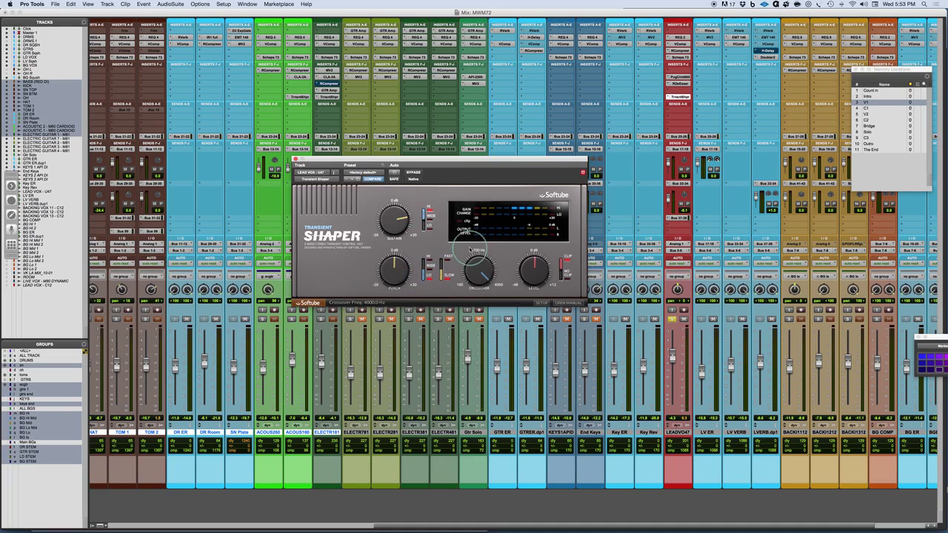
{"action": "left_click", "coordinate": [566, 274]}
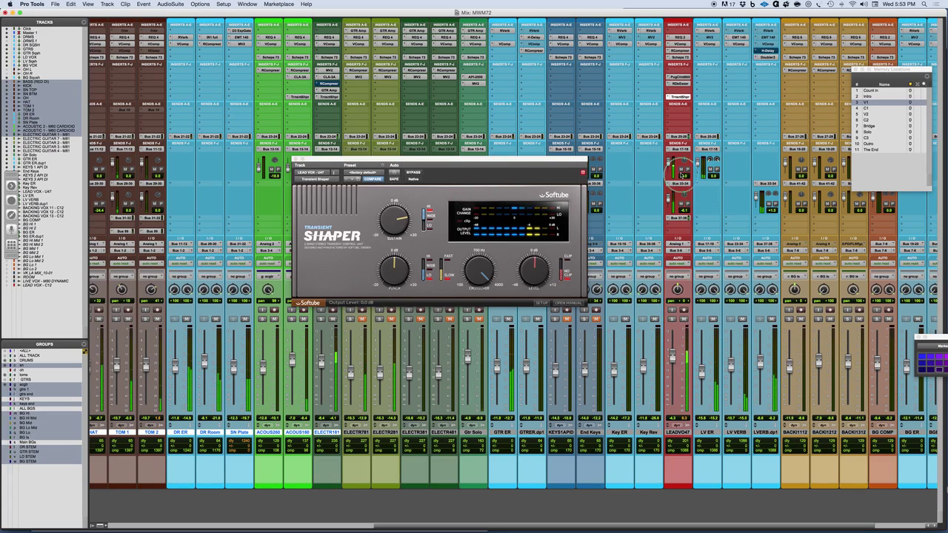
Select the tracks from BASS(REDI) through LEADVO47 and compare the full mix with all their Transient Shapers bypassed and active.
{"action": "left_click_drag", "start_coordinate": [466, 161], "coordinate": [613, 70]}
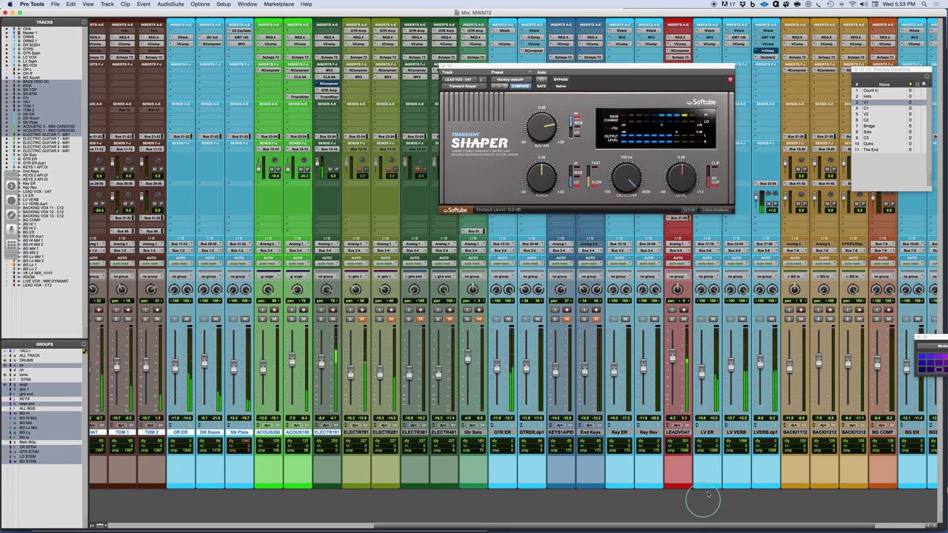
{"action": "scroll", "coordinate": [675, 424], "scroll_direction": "left", "scroll_amount": 10}
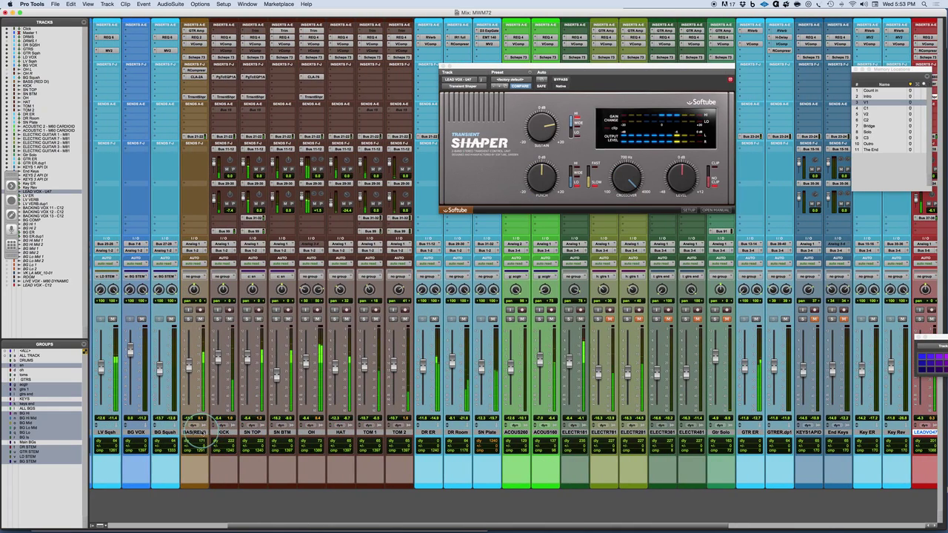
{"action": "left_click", "coordinate": [194, 432], "text": "shift"}
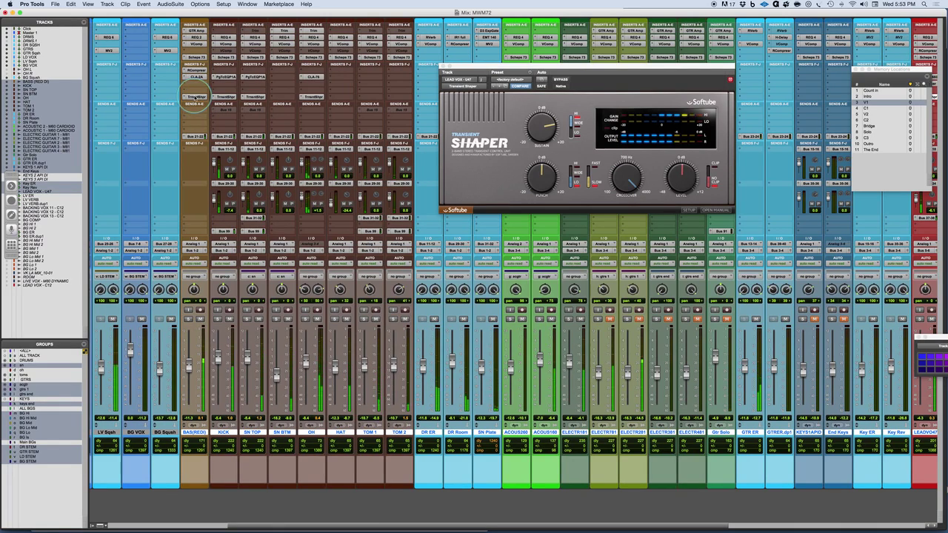
{"action": "left_click", "coordinate": [195, 97], "text": "alt+shift+super"}
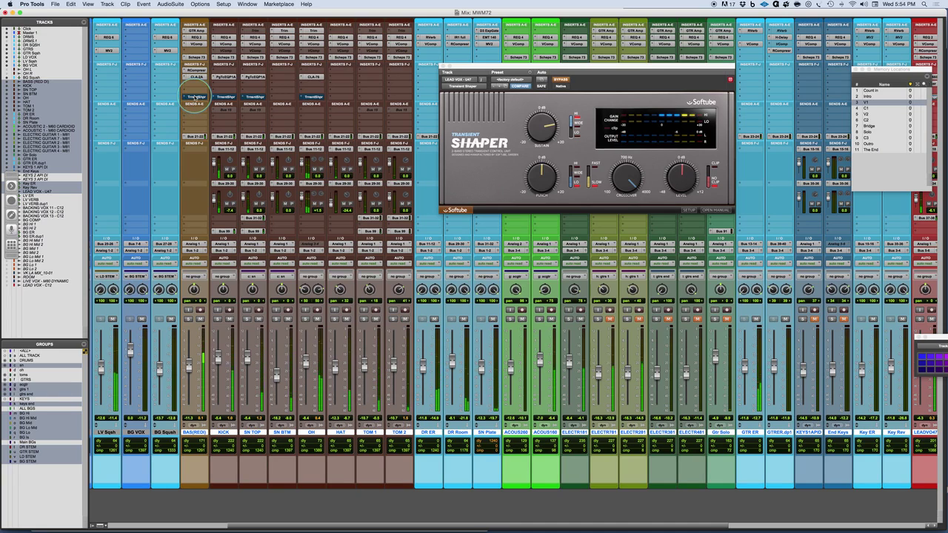
{"action": "left_click", "coordinate": [195, 97], "text": "alt+shift+super"}
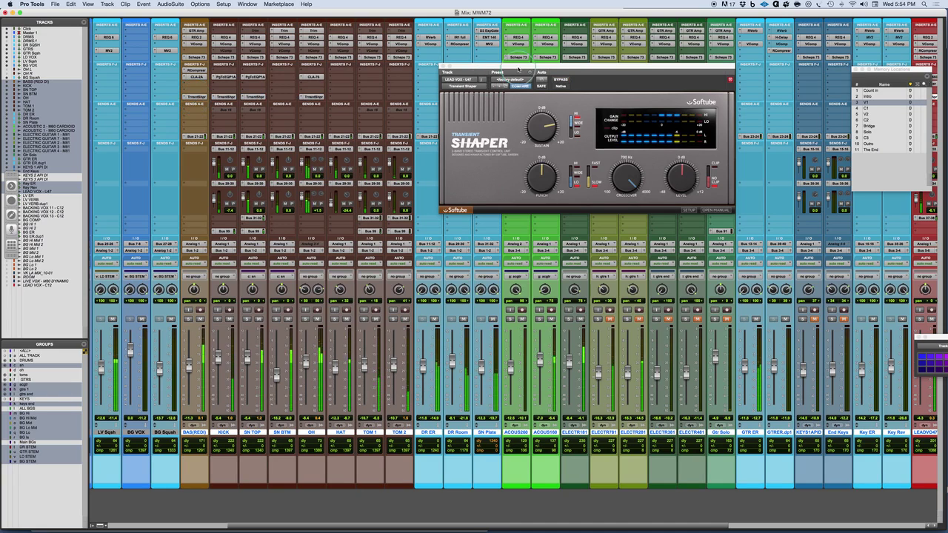
Move the Transient Shaper and Memory Locations windows off the insert slots and compare the mix with all Transient Shapers bypassed and active.
{"action": "left_click_drag", "start_coordinate": [516, 69], "coordinate": [481, 200]}
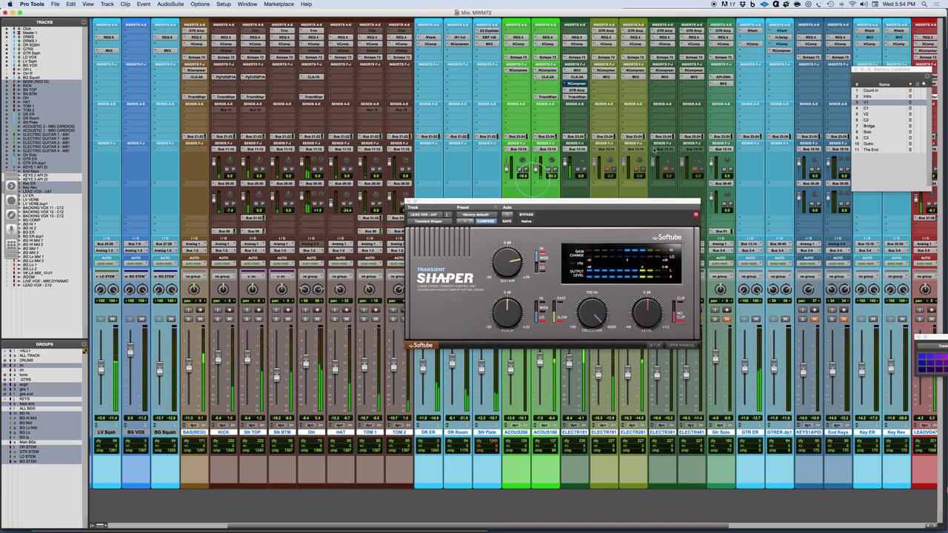
{"action": "left_click_drag", "start_coordinate": [902, 70], "coordinate": [917, 132]}
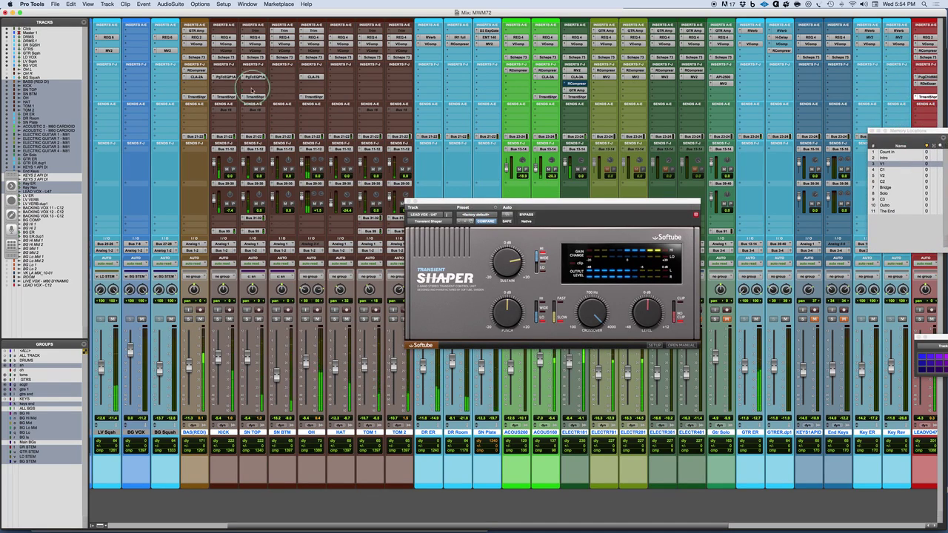
{"action": "left_click", "coordinate": [225, 97], "text": "alt+super"}
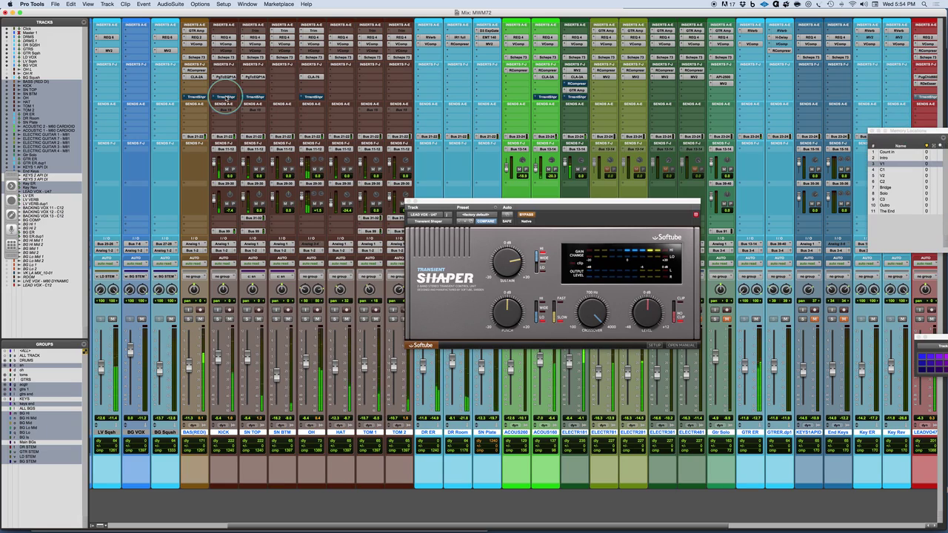
{"action": "left_click", "coordinate": [226, 97], "text": "alt+super"}
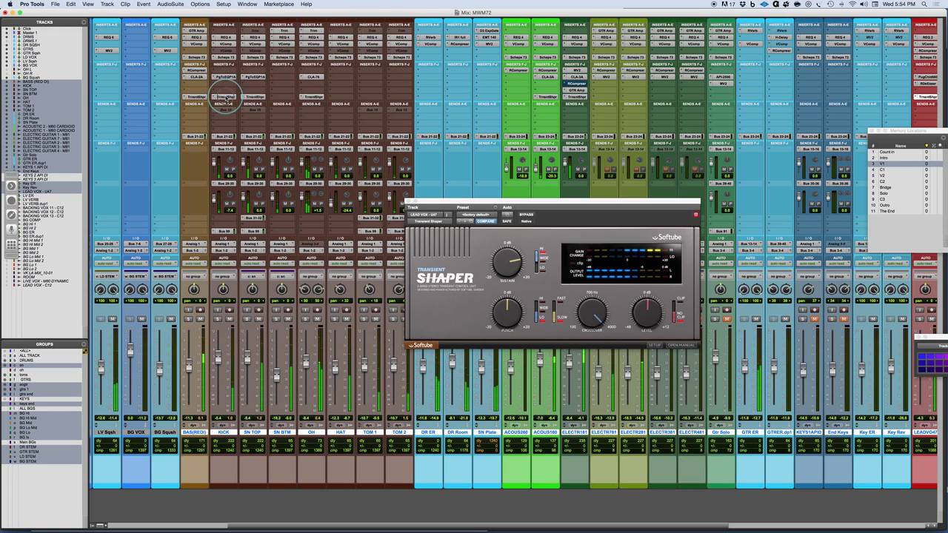
{"action": "left_click", "coordinate": [226, 97], "text": "alt+super"}
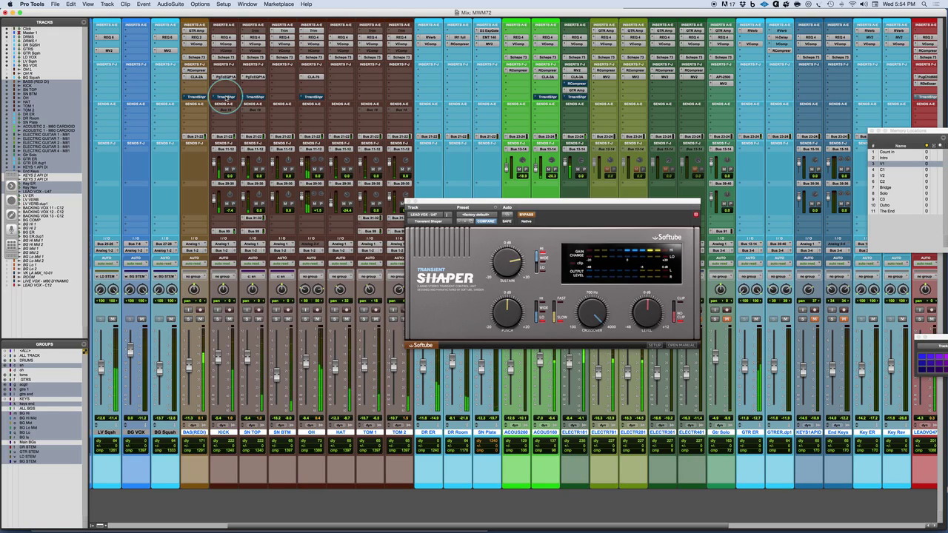
{"action": "left_click", "coordinate": [226, 97], "text": "alt+super"}
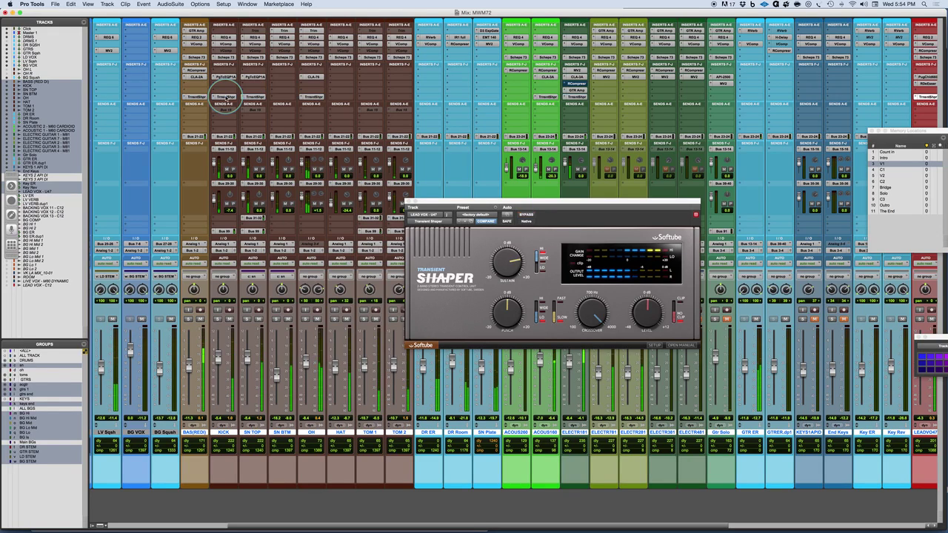
Reposition the plug-in window clear of the channel faders and bypass and re-enable the selected tracks' Transient Shapers for another comparison.
{"action": "left_click_drag", "start_coordinate": [508, 200], "coordinate": [466, 159]}
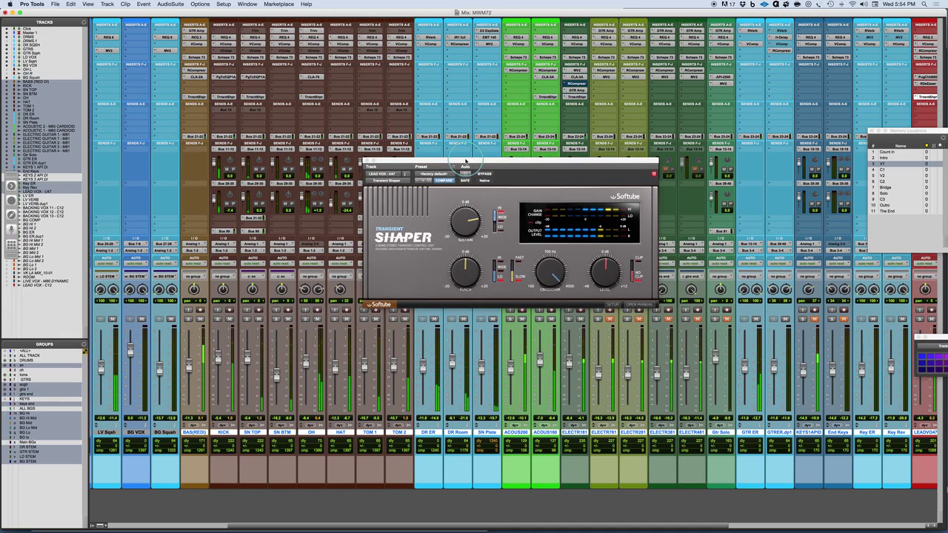
{"action": "left_click", "coordinate": [256, 97], "text": "alt+super"}
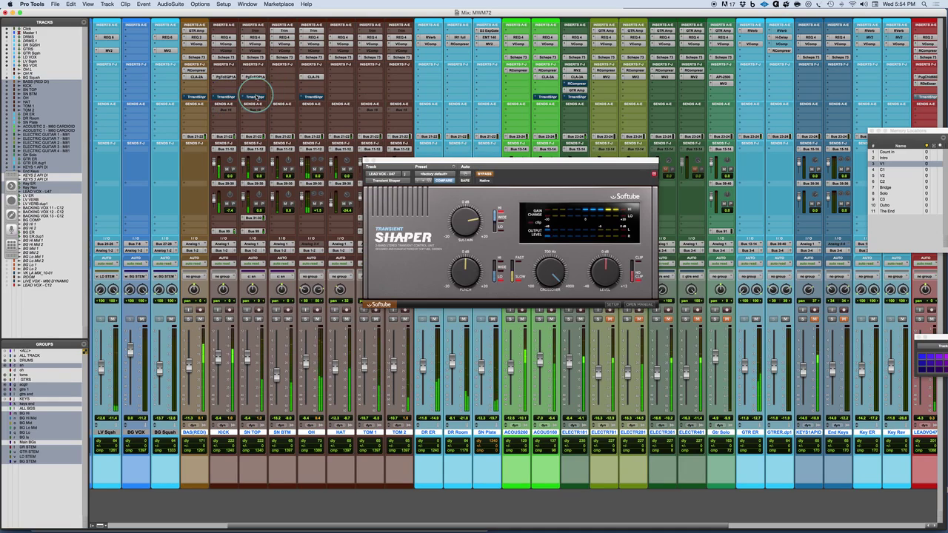
{"action": "left_click", "coordinate": [255, 97], "text": "alt+super"}
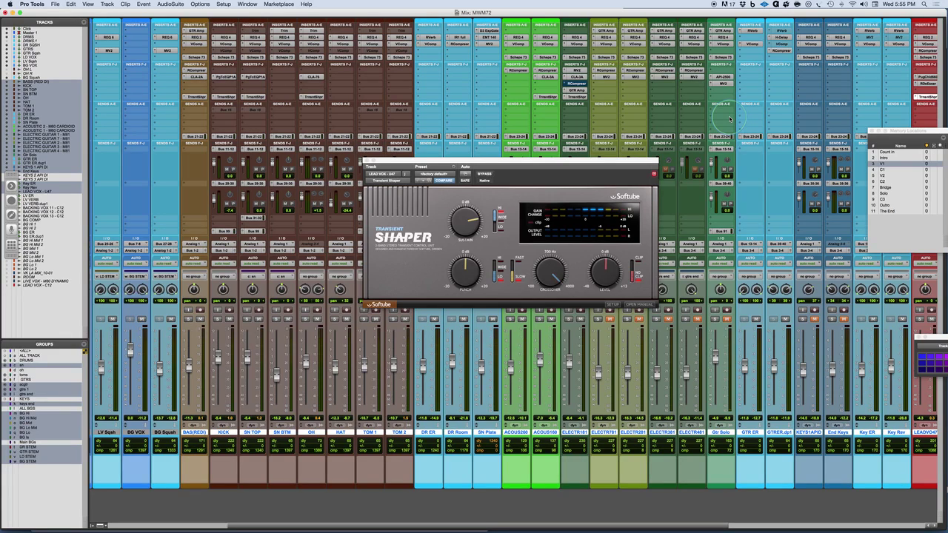
{"action": "left_click_drag", "start_coordinate": [464, 223], "coordinate": [463, 231]}
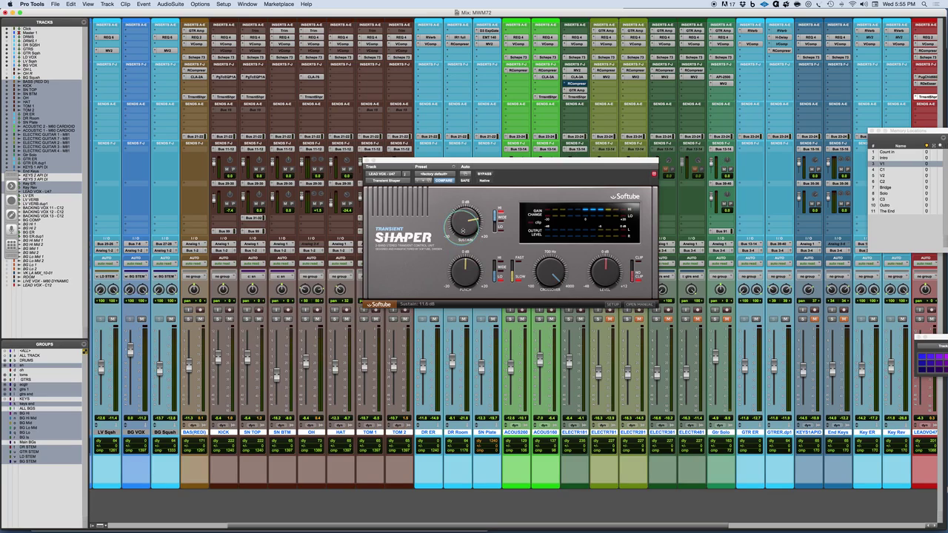